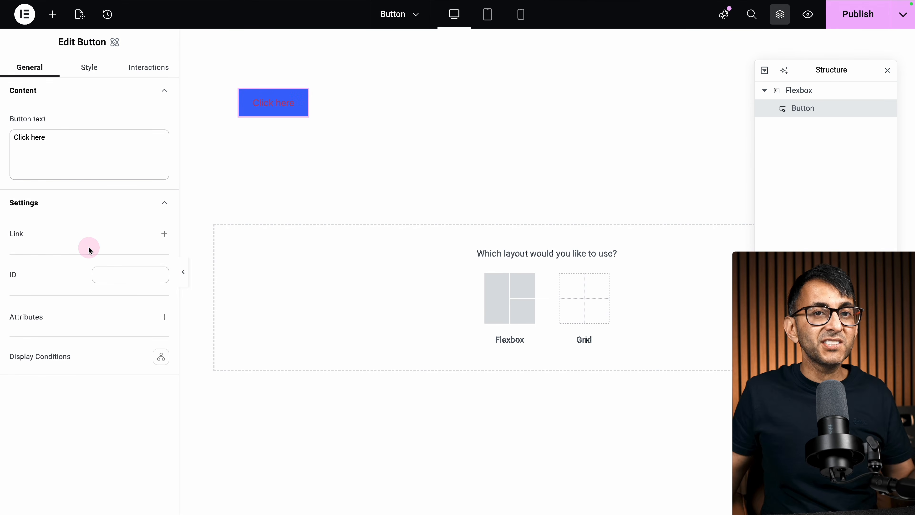
click(86, 149)
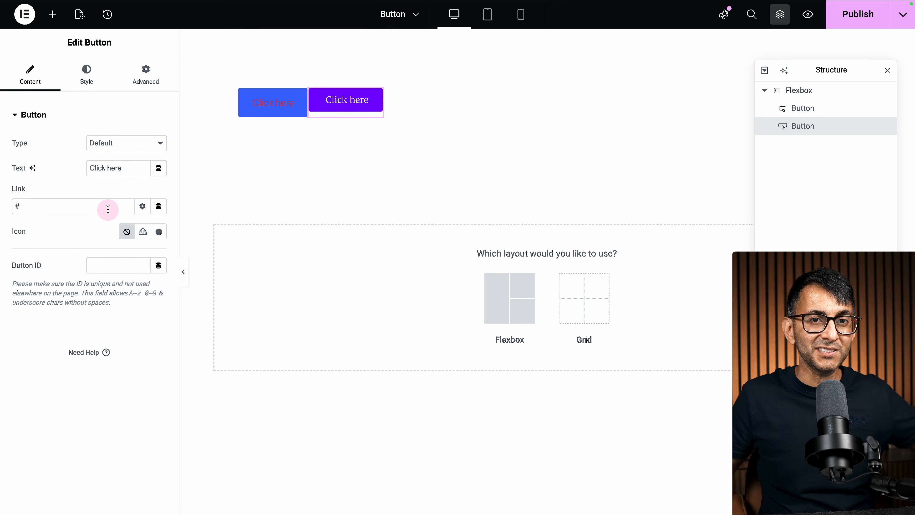
click(51, 136)
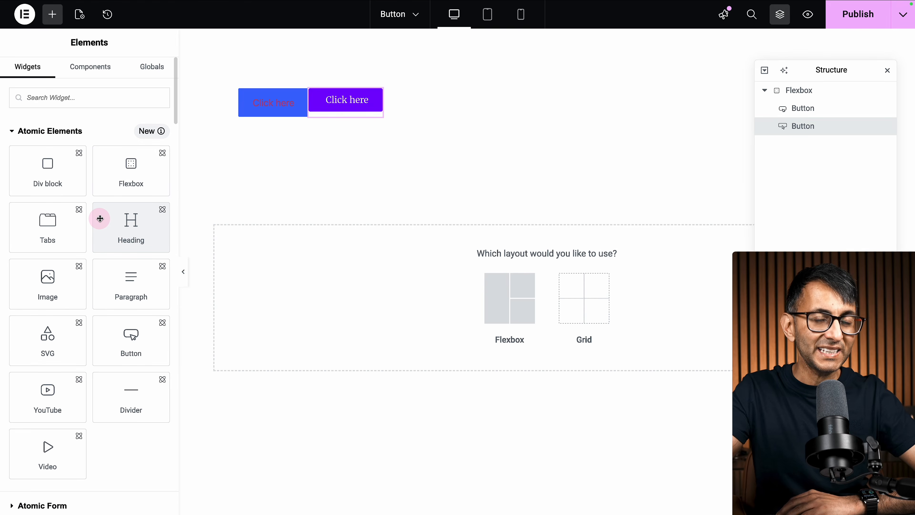
Delete both buttons from the flexbox.
right_click(803, 108)
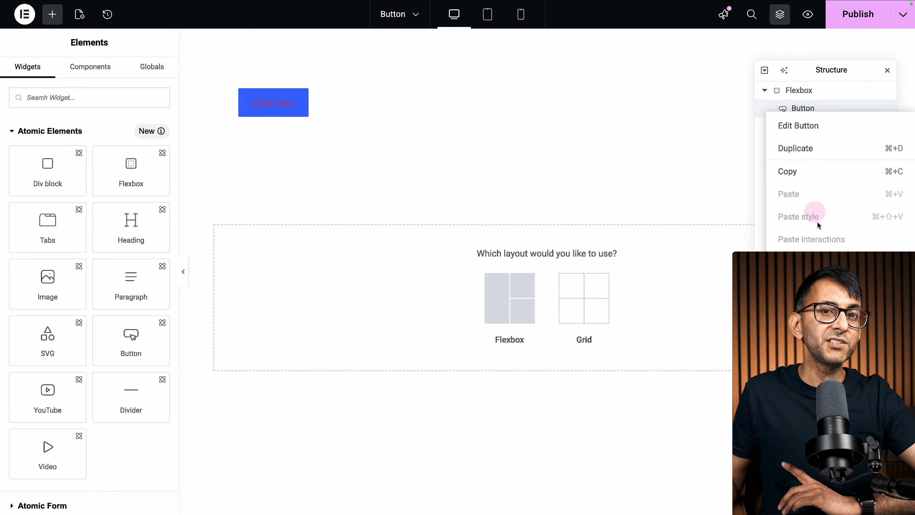
click(793, 285)
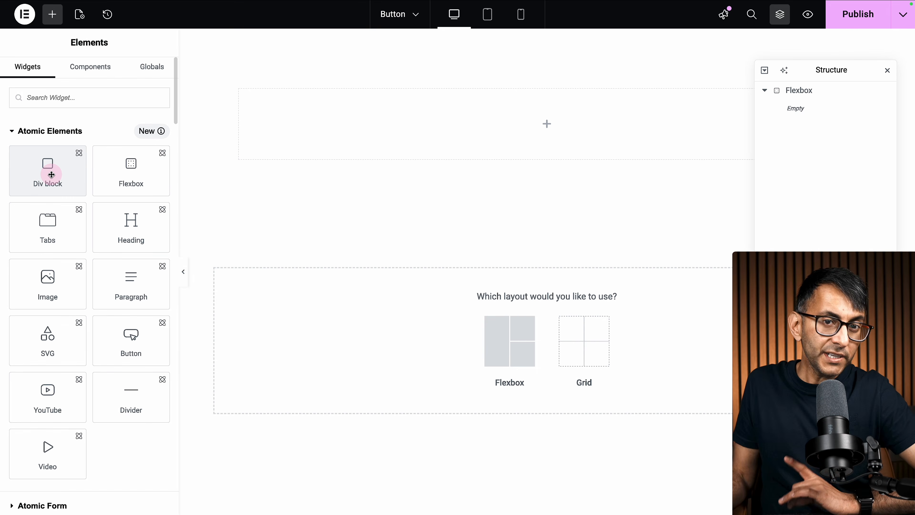
Add a Div block inside the flexbox and set its display to Flex with centred justify content and align items.
drag(52, 175, 368, 144)
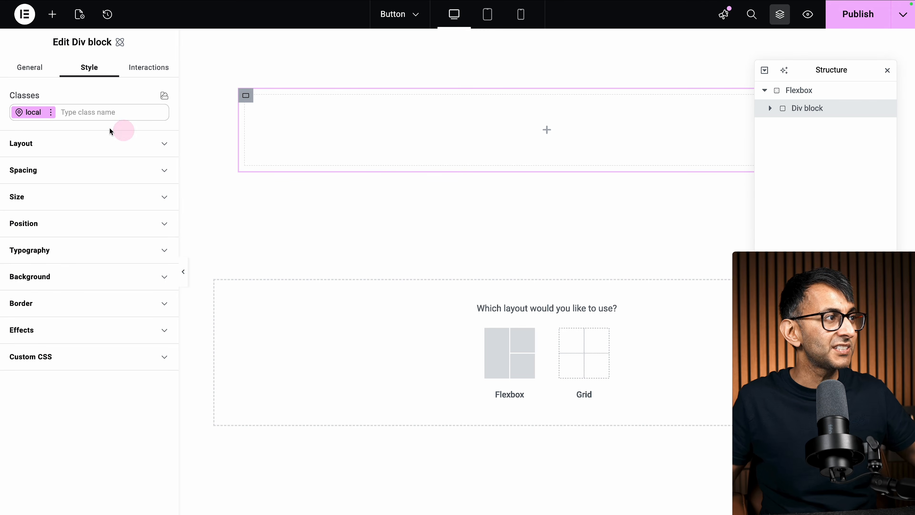
click(53, 136)
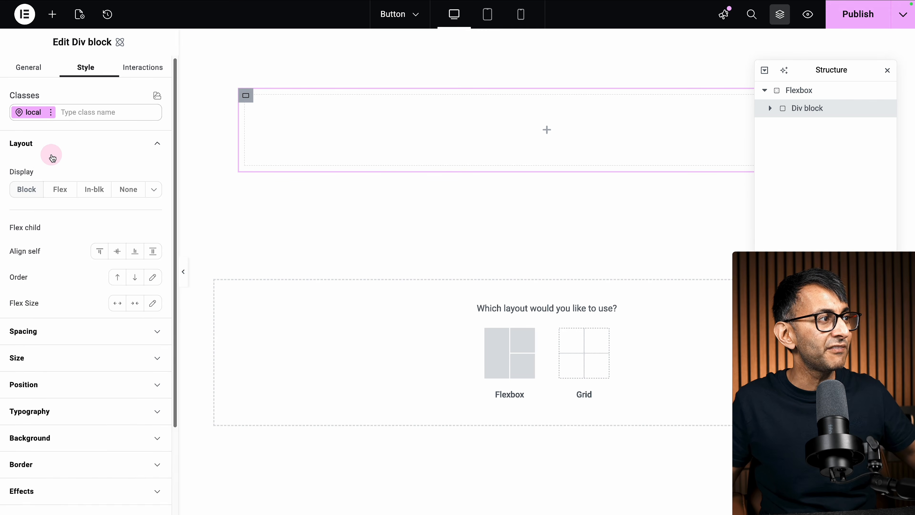
click(63, 195)
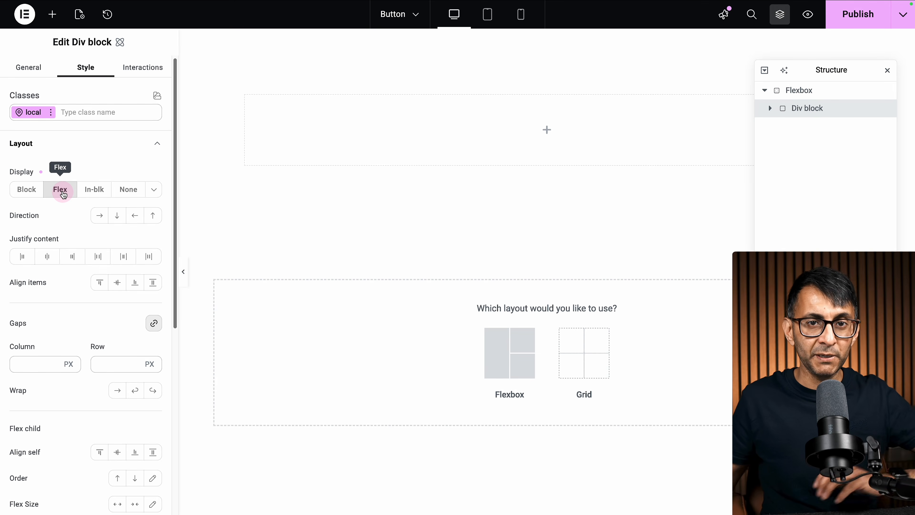
click(46, 256)
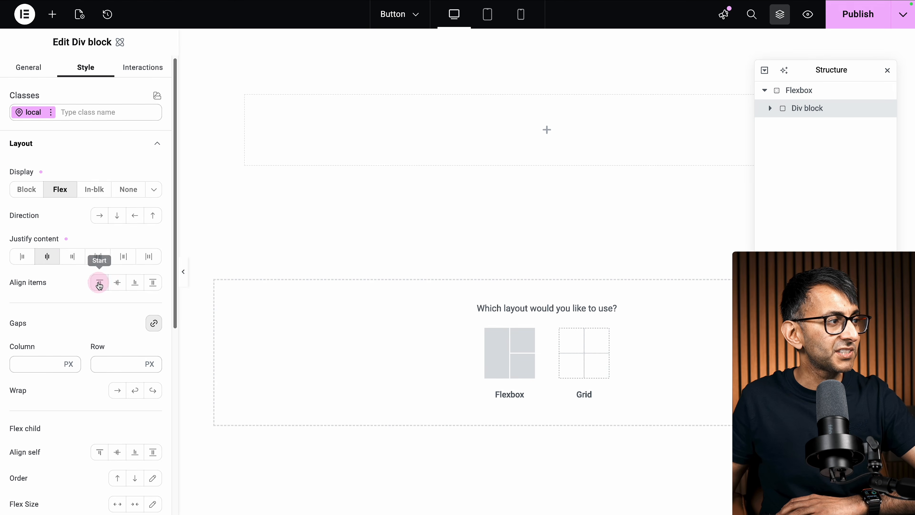
click(116, 282)
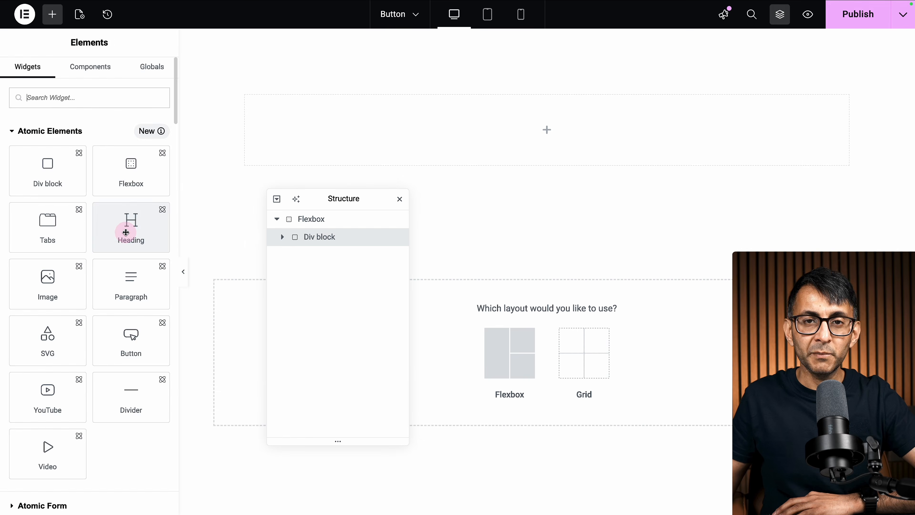
Add a Heading and an SVG to the Div block, and set the heading's title to "Read More" with tag H3.
click(130, 227)
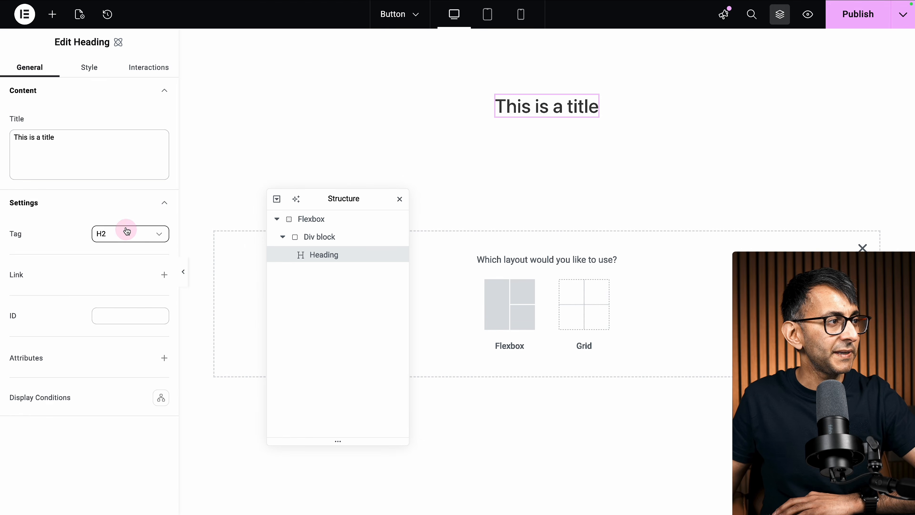
click(52, 14)
click(67, 349)
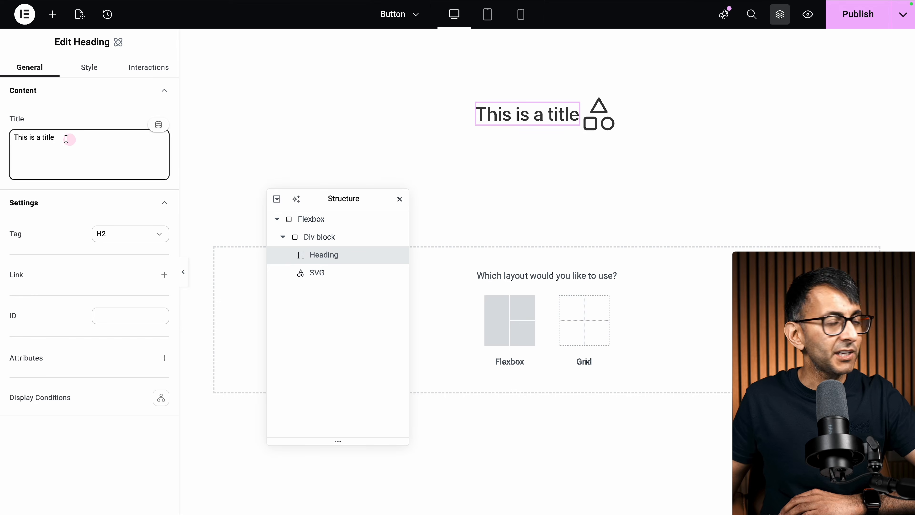
drag(61, 138, 11, 129)
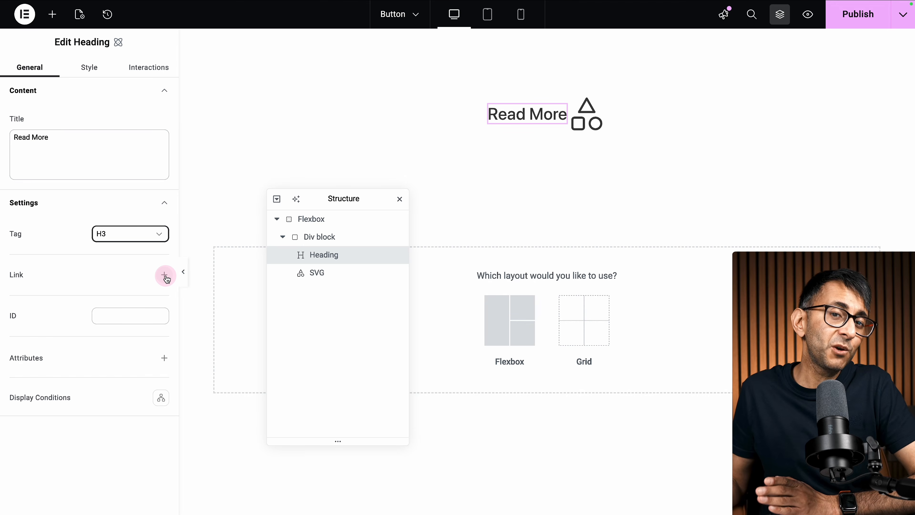
Try giving the heading a link with the URL "pdf" and the option to open in a new tab.
click(164, 275)
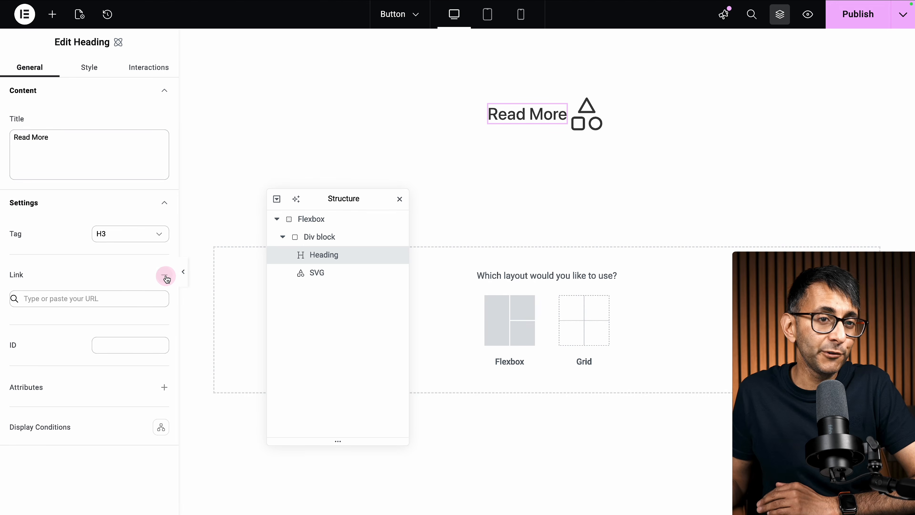
click(112, 299)
text(pdf)
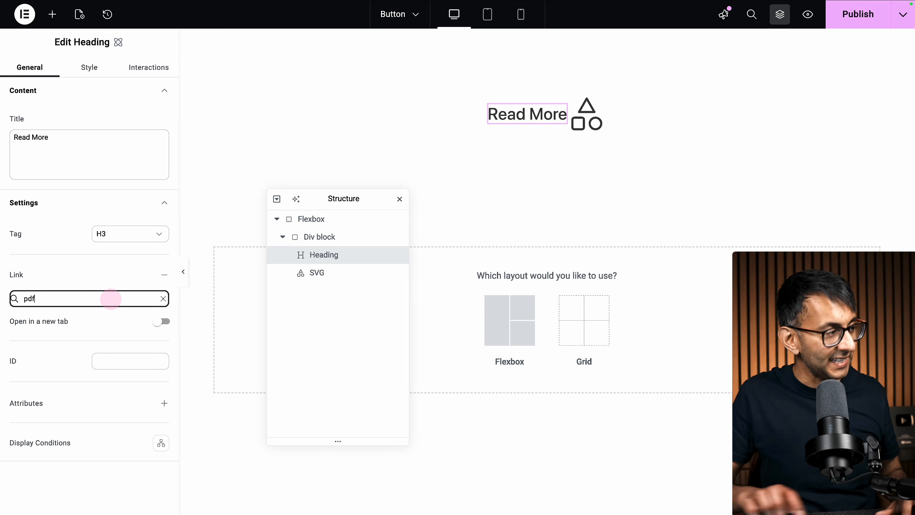
click(49, 325)
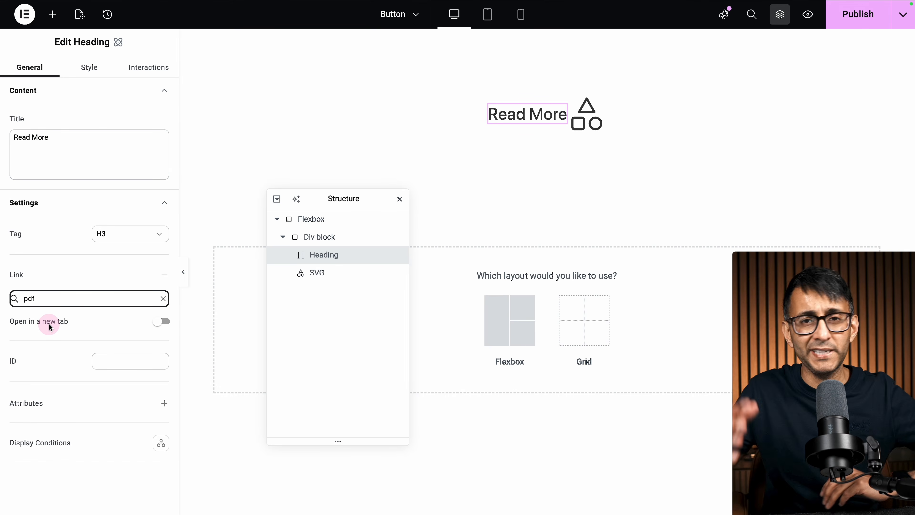
click(161, 324)
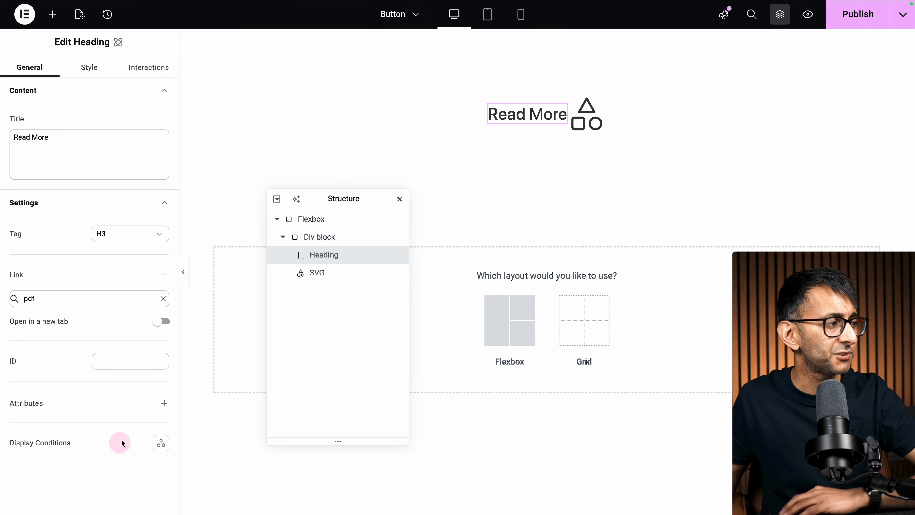
Examine the heading's attribute name and value fields and its style classes.
click(163, 404)
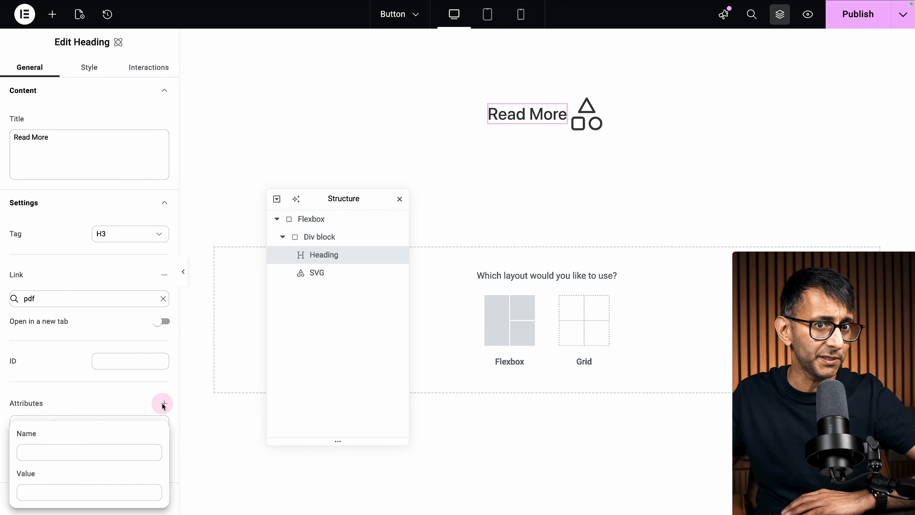
click(89, 67)
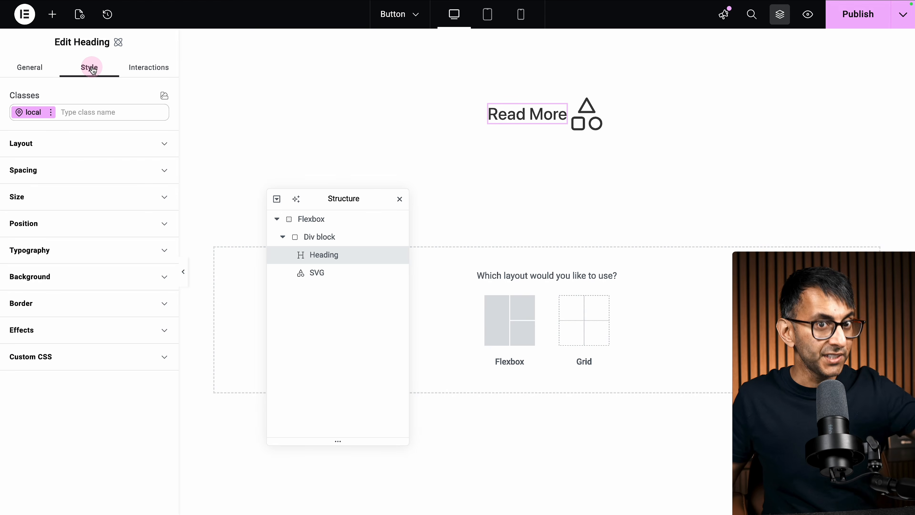
click(73, 108)
click(90, 134)
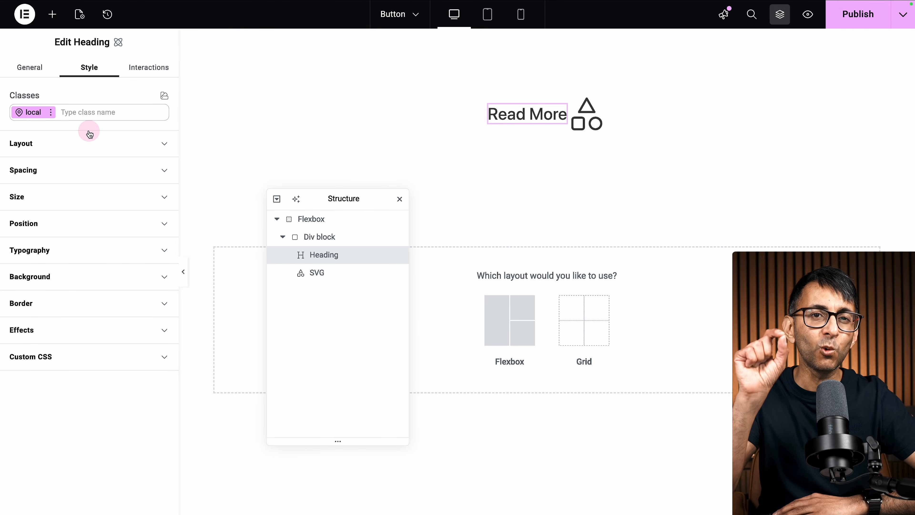
Replace the placeholder SVG with the black sliders icon from the media library.
click(337, 273)
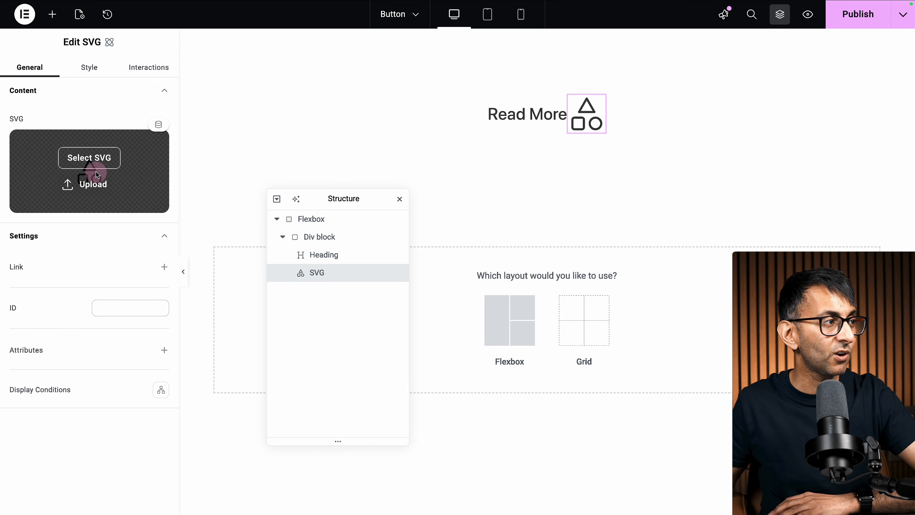
click(98, 160)
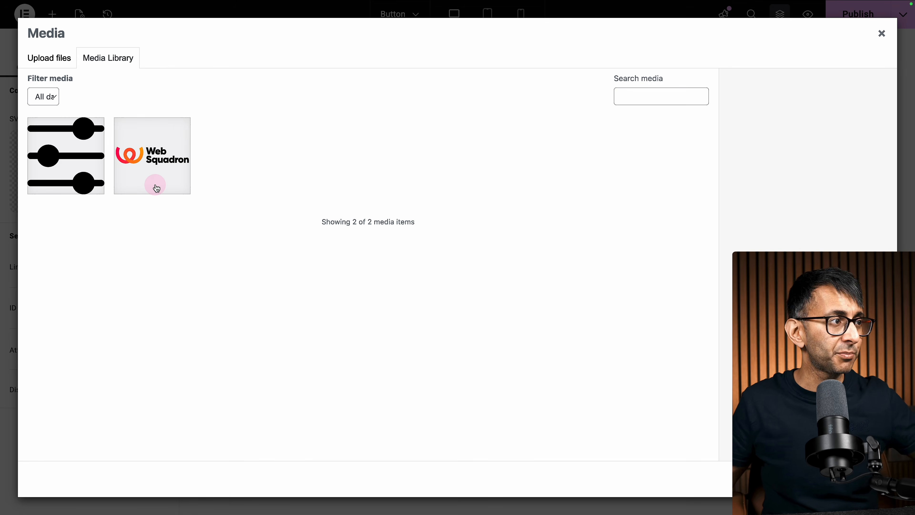
click(100, 180)
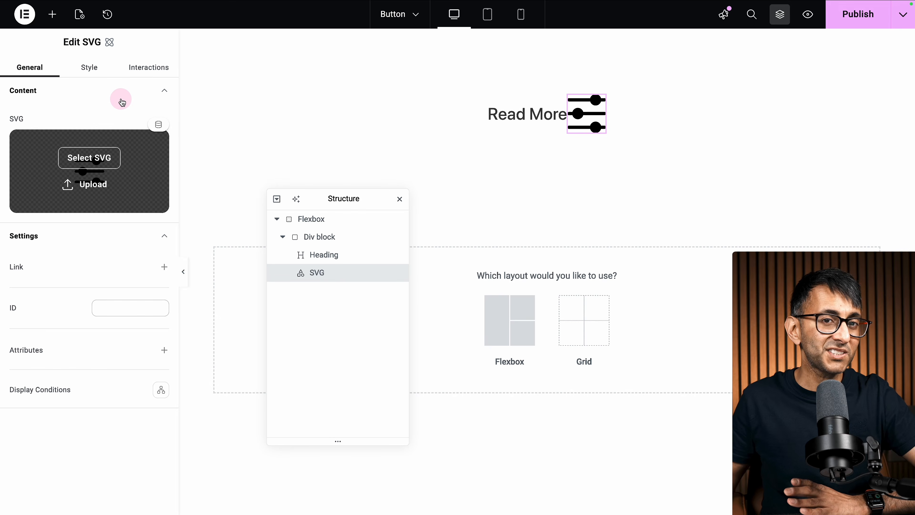
Clear the link URL from the Read More heading.
click(351, 255)
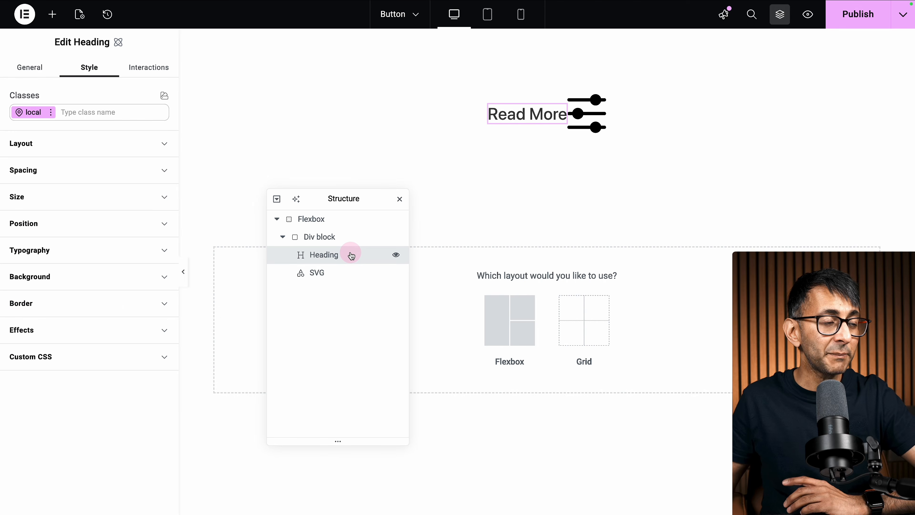
click(30, 67)
click(163, 298)
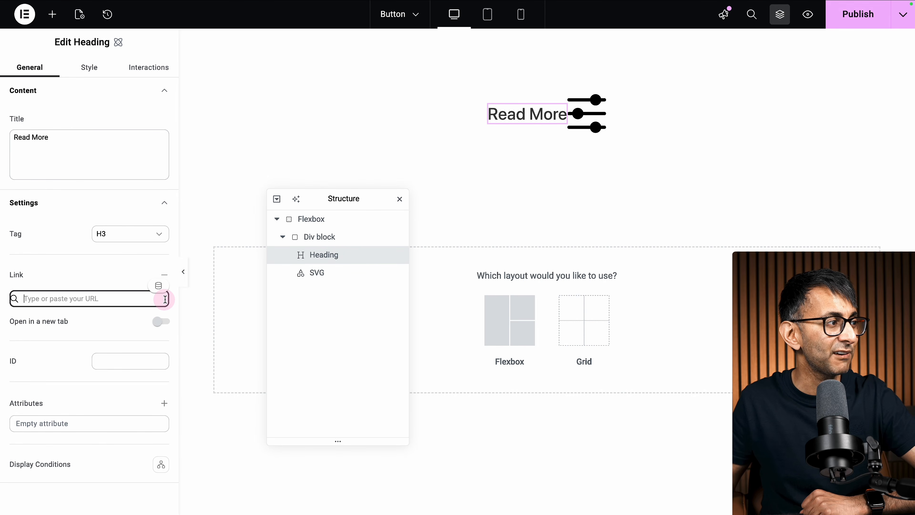
click(86, 277)
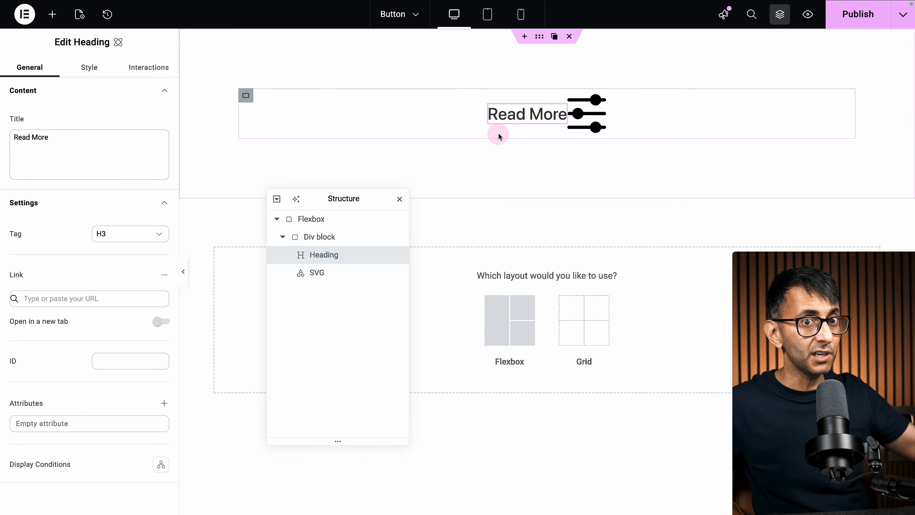
Set the Read More heading's font size to 18 px.
click(95, 67)
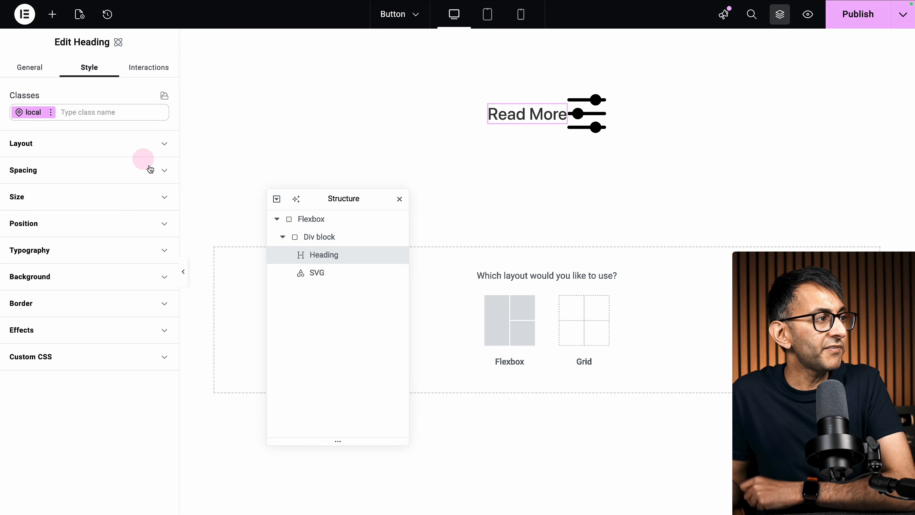
click(165, 276)
click(156, 249)
click(118, 338)
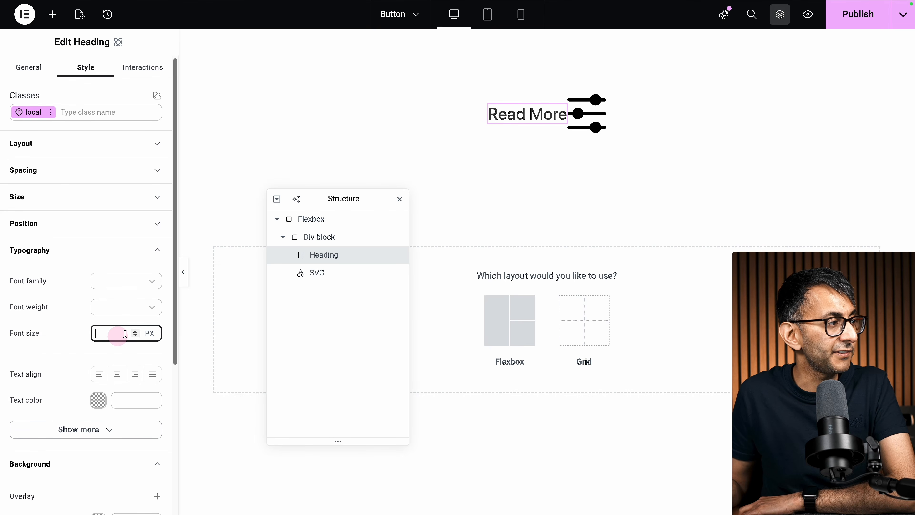
text(18)
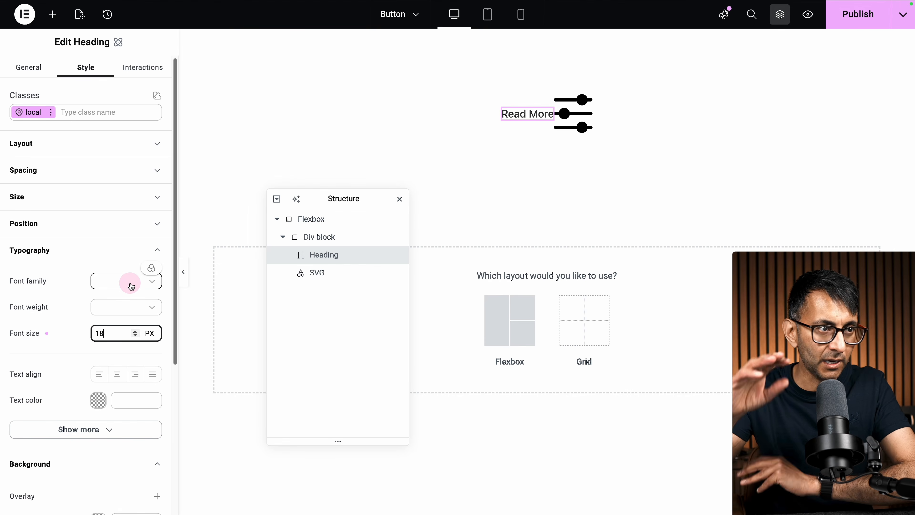
Set the height of the SVG icon to 20 px.
click(364, 273)
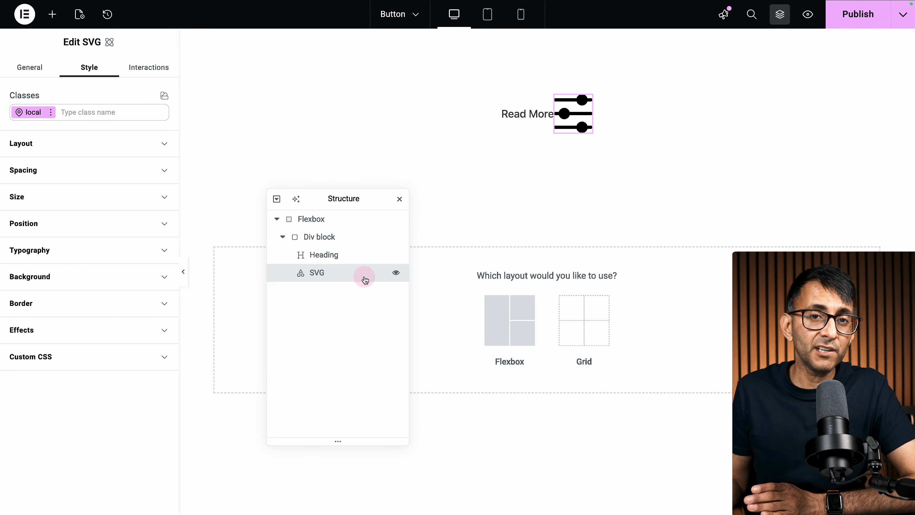
click(162, 198)
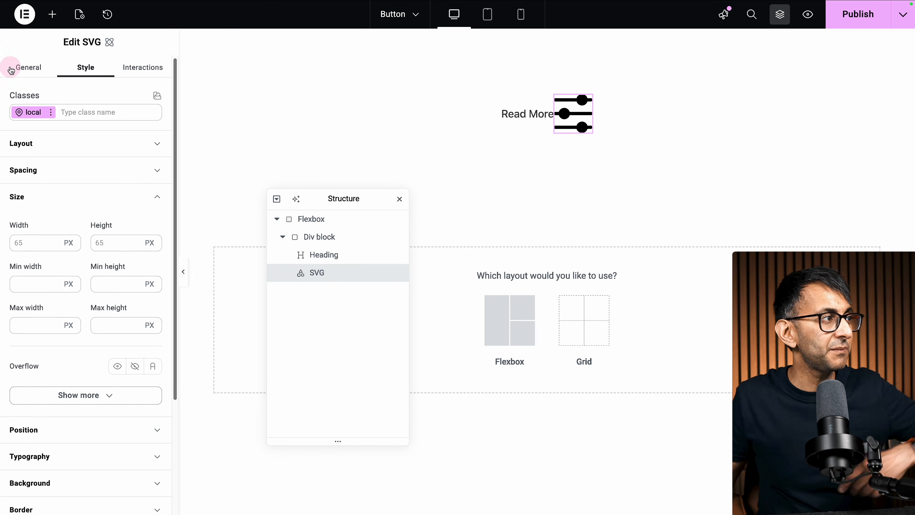
click(110, 242)
text(20)
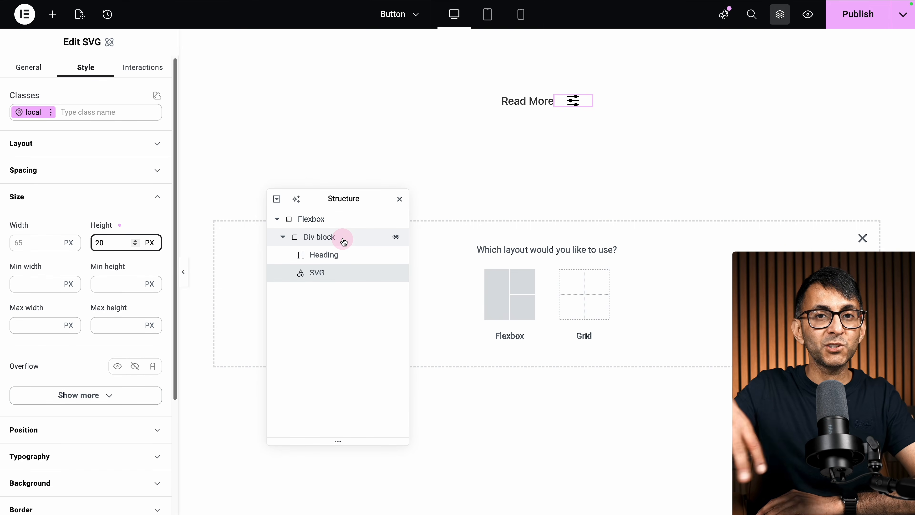
Set the border radius of the Div block containing the heading and icon to 100 px.
click(340, 241)
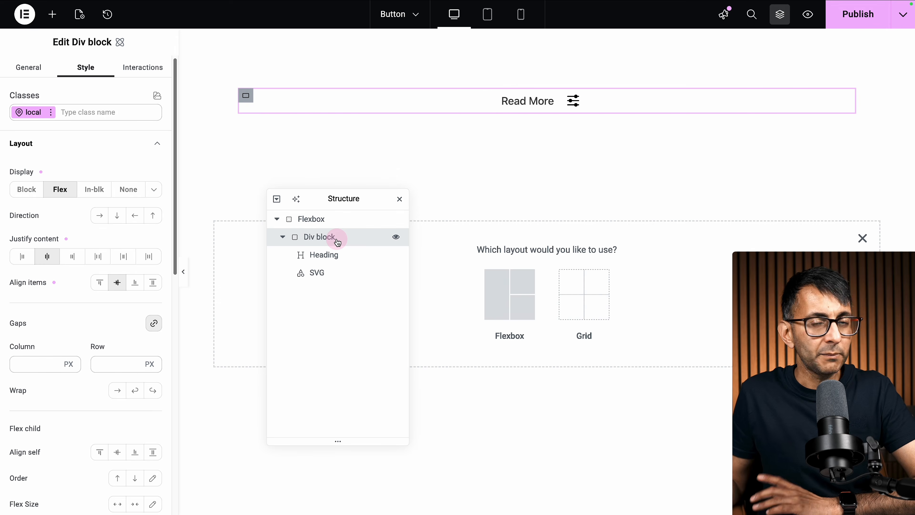
click(61, 395)
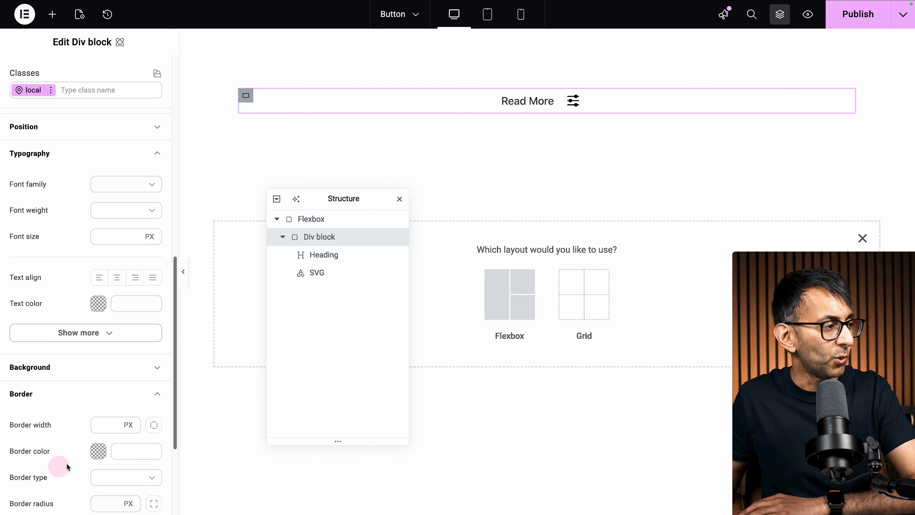
scroll(67, 463, down, 3)
click(107, 405)
text(100)
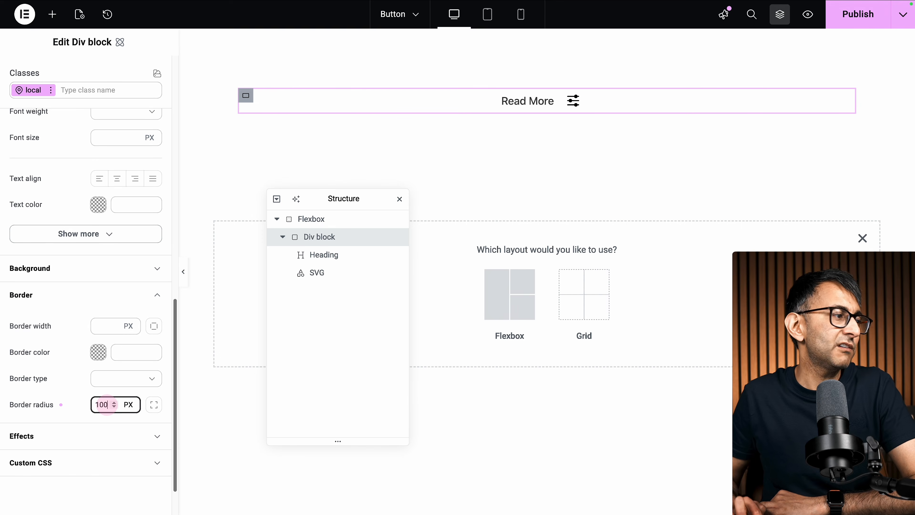
scroll(95, 207, up, 3)
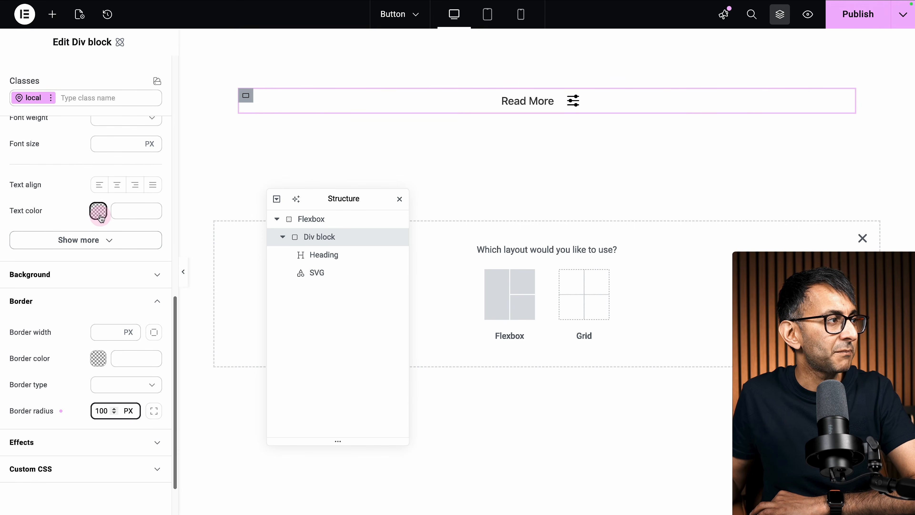
Set the background color of the Div block to the blue color variable.
click(145, 349)
scroll(96, 253, down, 5)
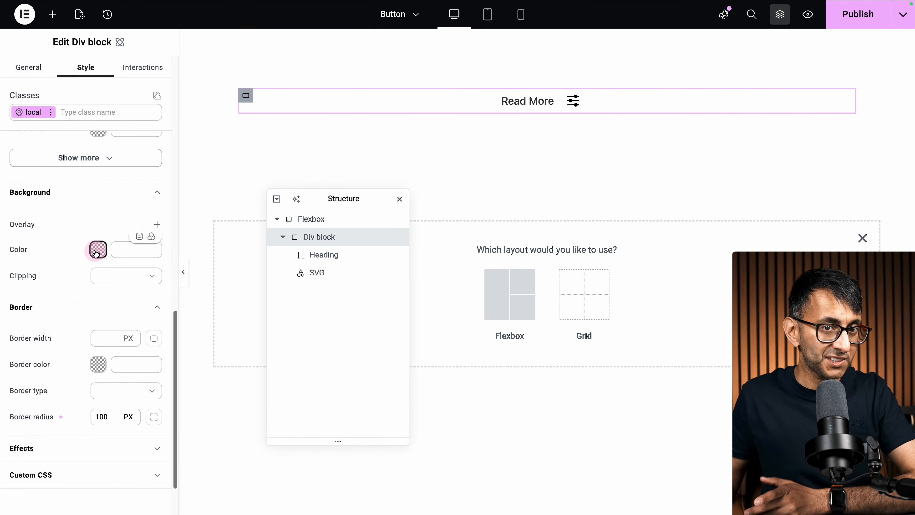
click(96, 252)
click(59, 257)
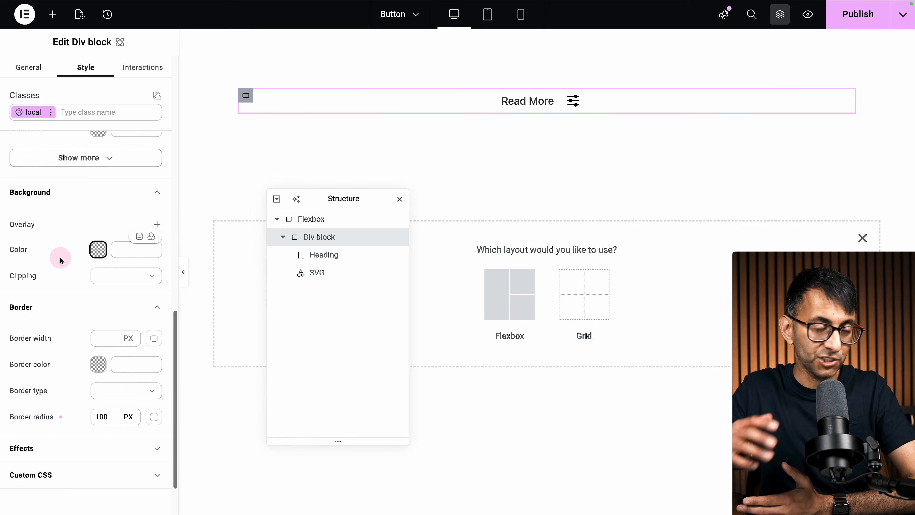
click(152, 237)
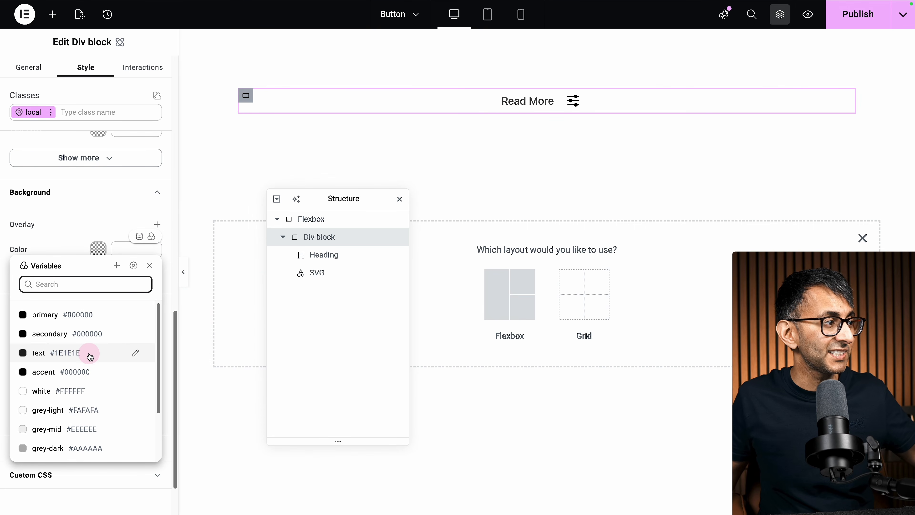
scroll(89, 356, down, 2)
click(92, 451)
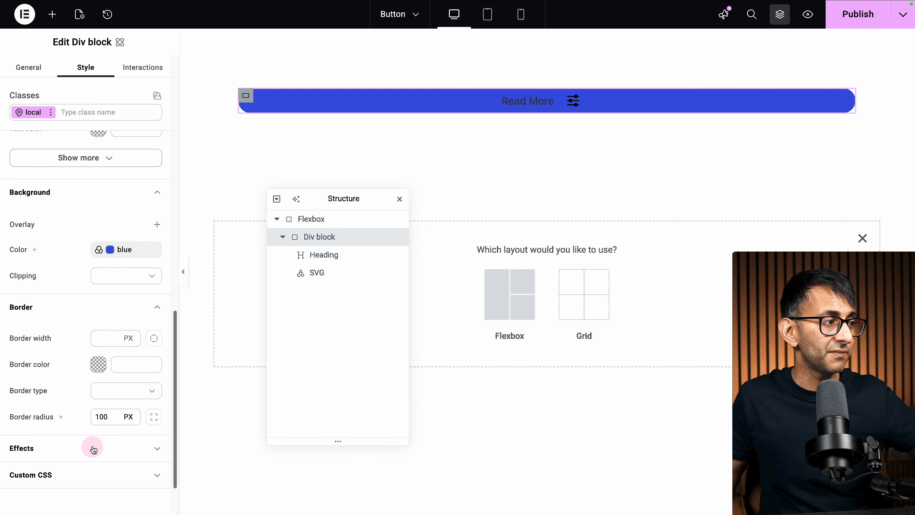
Set the Div block's text color to the white color variable.
scroll(93, 450, up, 5)
mouse_move(100, 313)
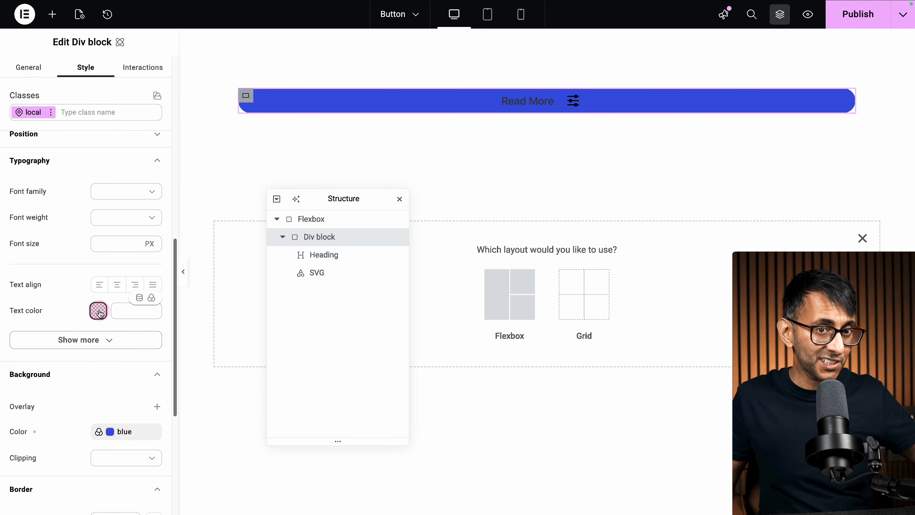
click(151, 297)
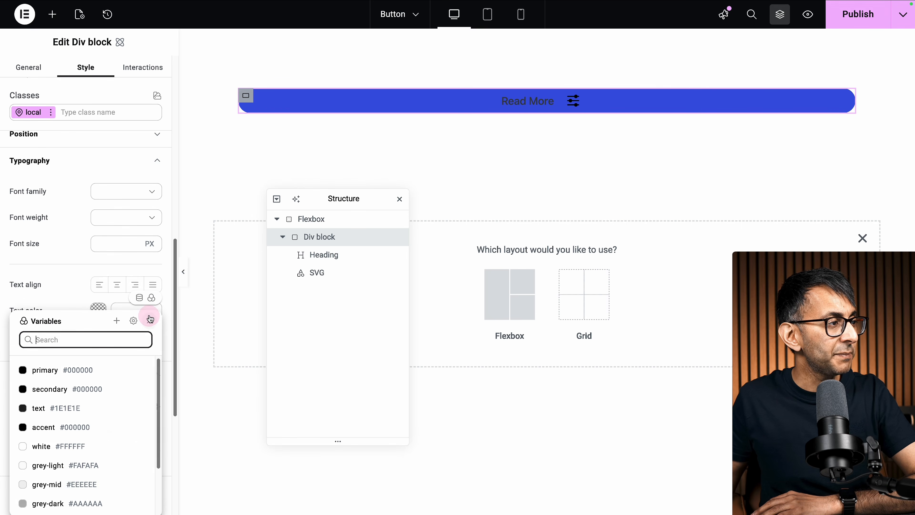
click(82, 448)
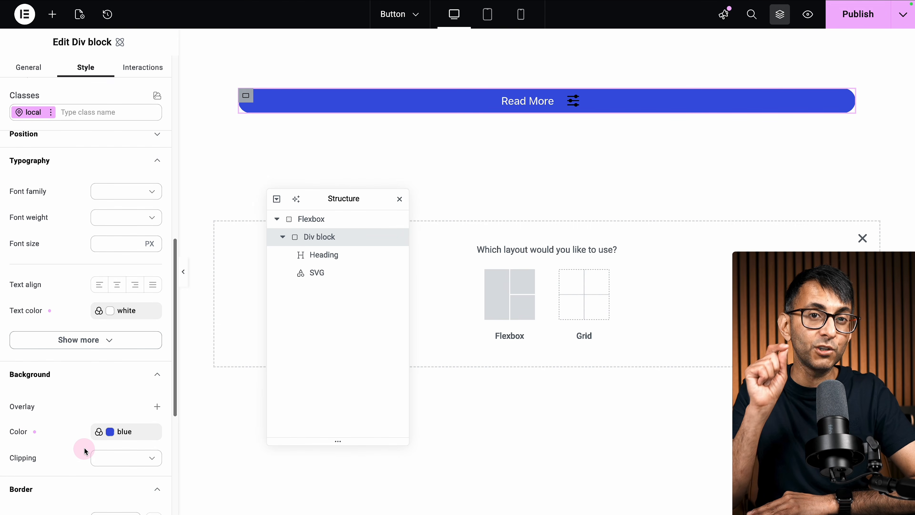
Add the custom CSS rule "svg path { fill: currentColor; }" to the SVG so the icon inherits the text color.
click(349, 274)
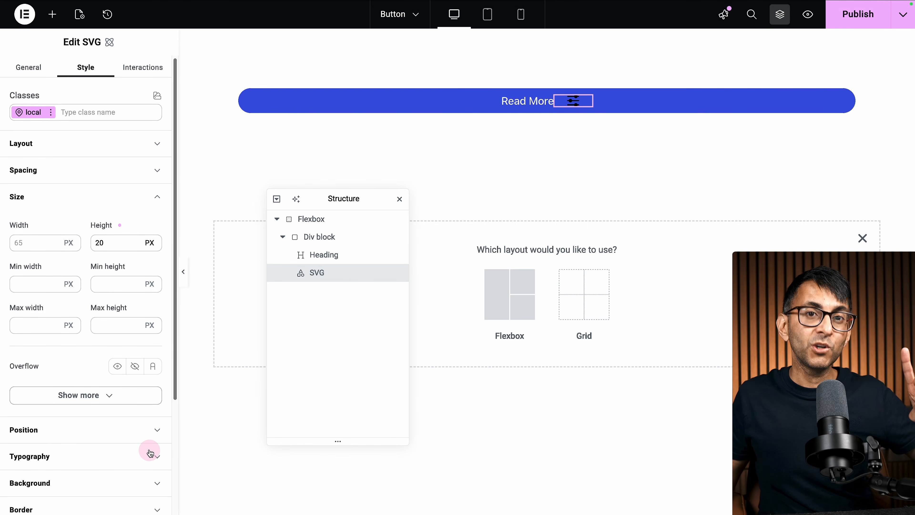
scroll(144, 429, down, 5)
click(96, 413)
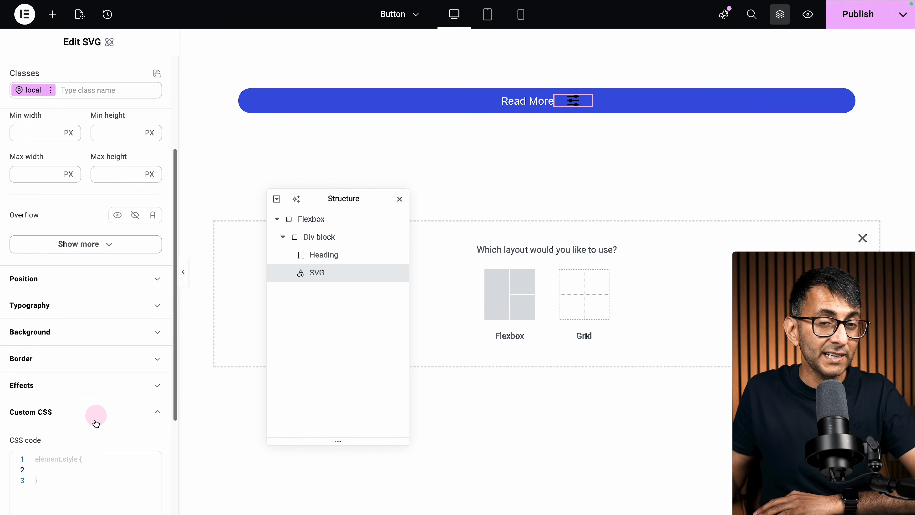
scroll(94, 420, down, 4)
click(69, 311)
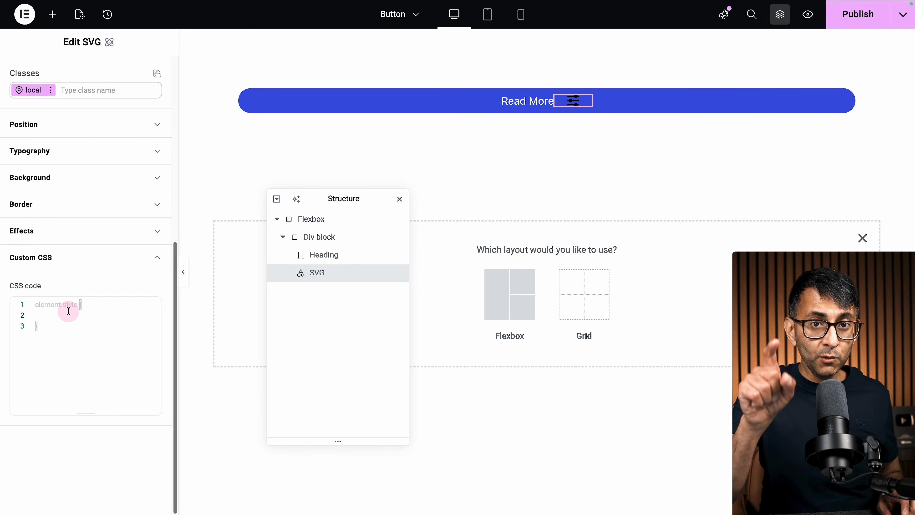
text(svg path { fill: currentColor; })
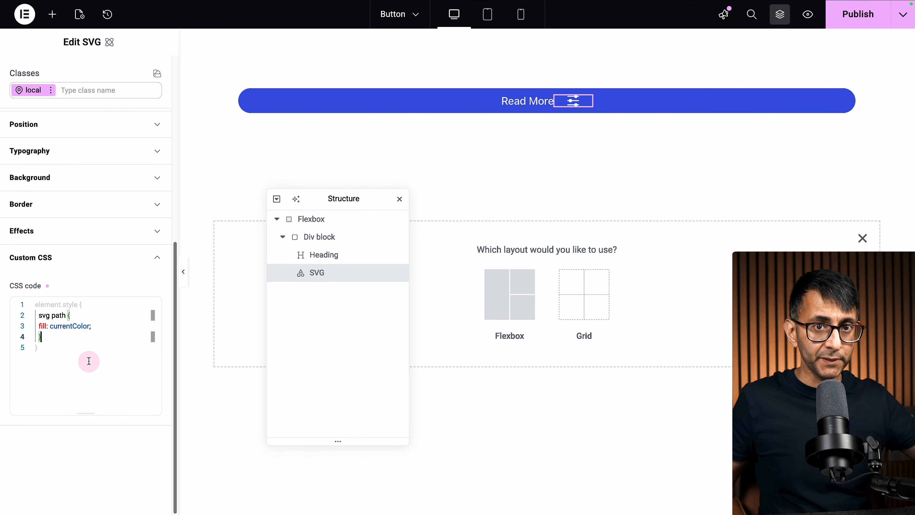
Add a link to the Div block with the URL value "pdf".
click(324, 236)
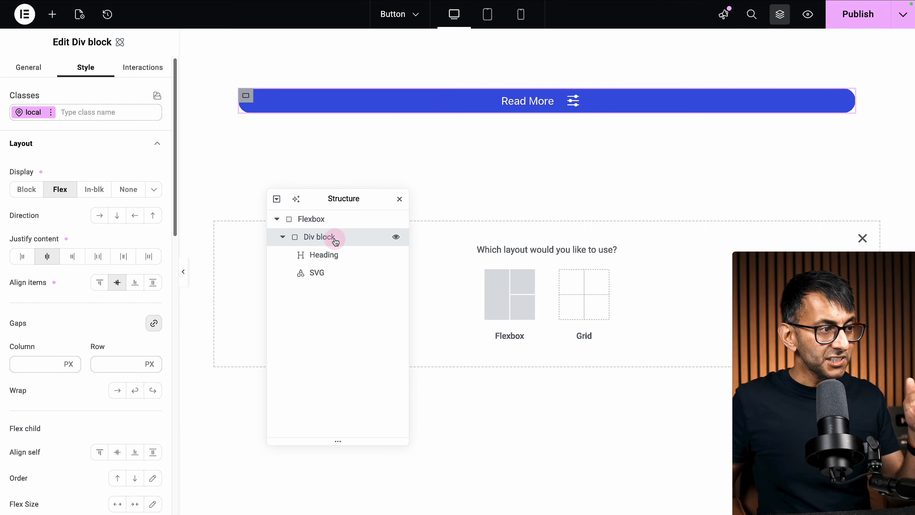
click(27, 70)
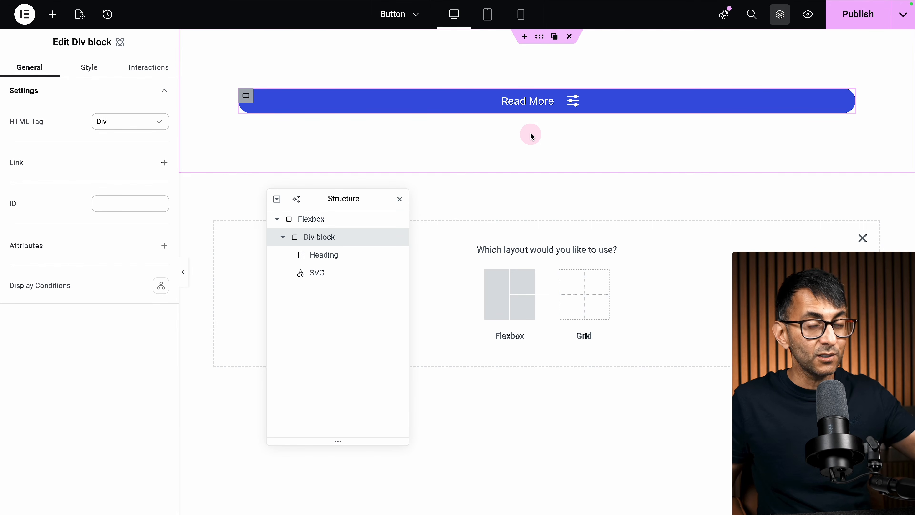
click(164, 162)
click(90, 186)
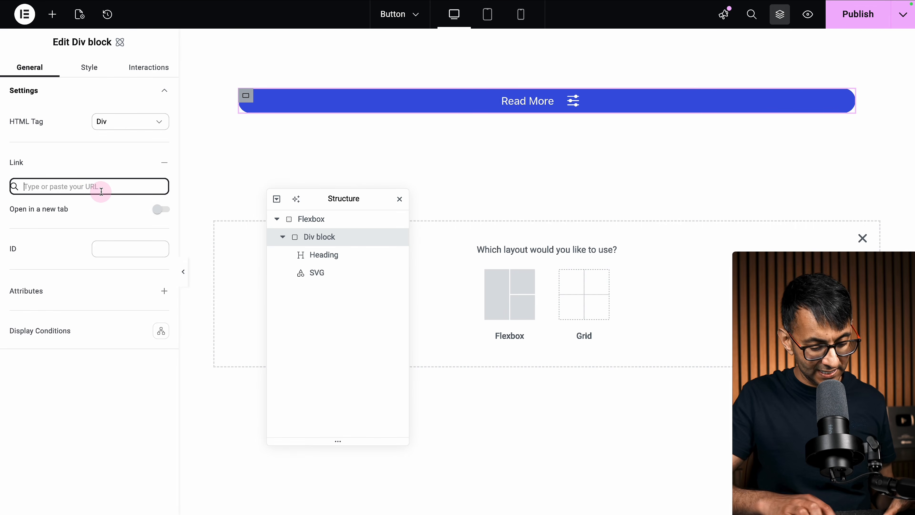
text(pdf)
click(28, 207)
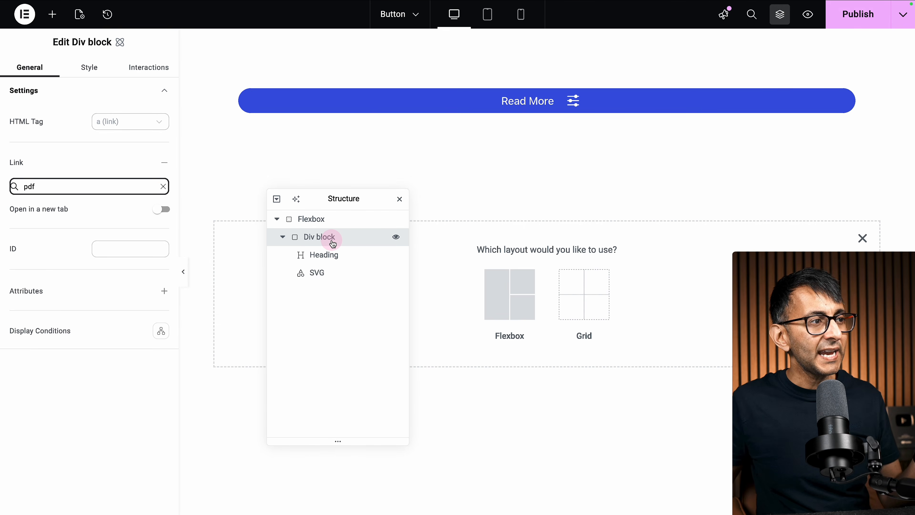
Set the Div block's Align self option to center in its flex child settings.
click(89, 68)
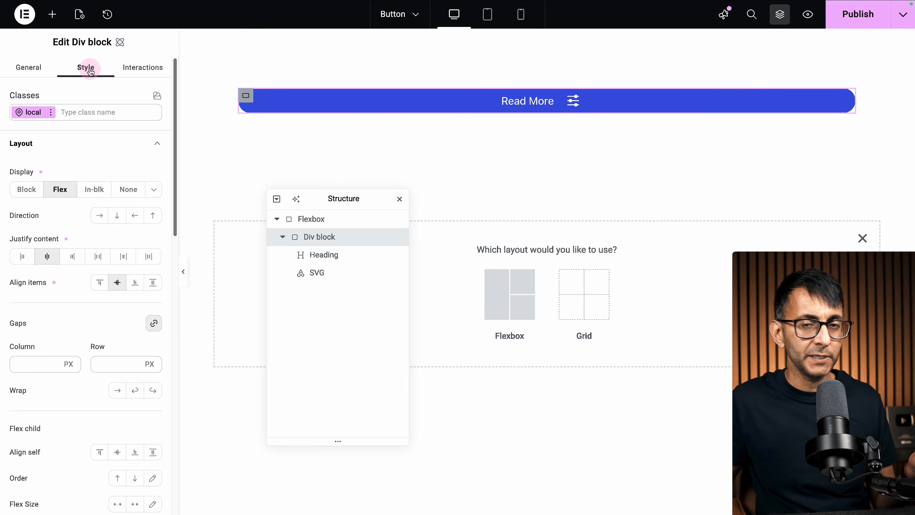
scroll(126, 172, down, 3)
scroll(122, 190, up, 3)
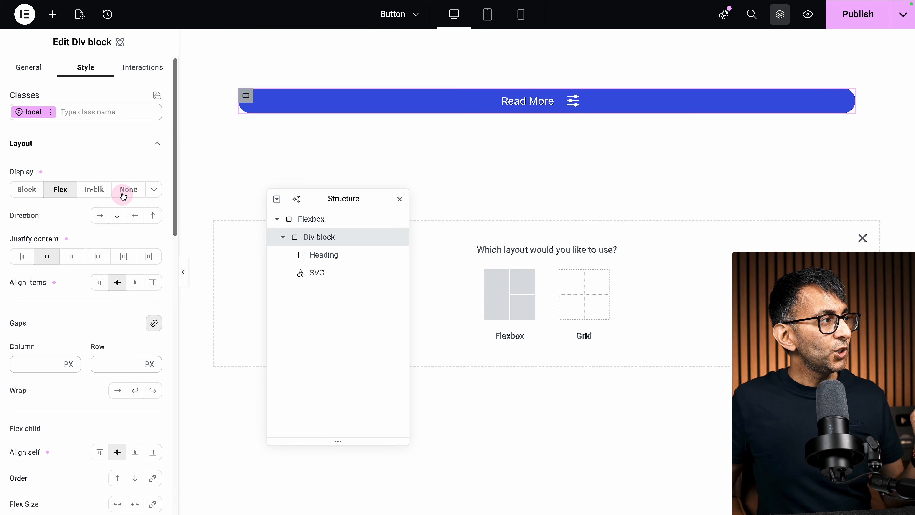
Try a fixed width of 200 px for the Div block, and clear it again.
click(155, 144)
click(157, 197)
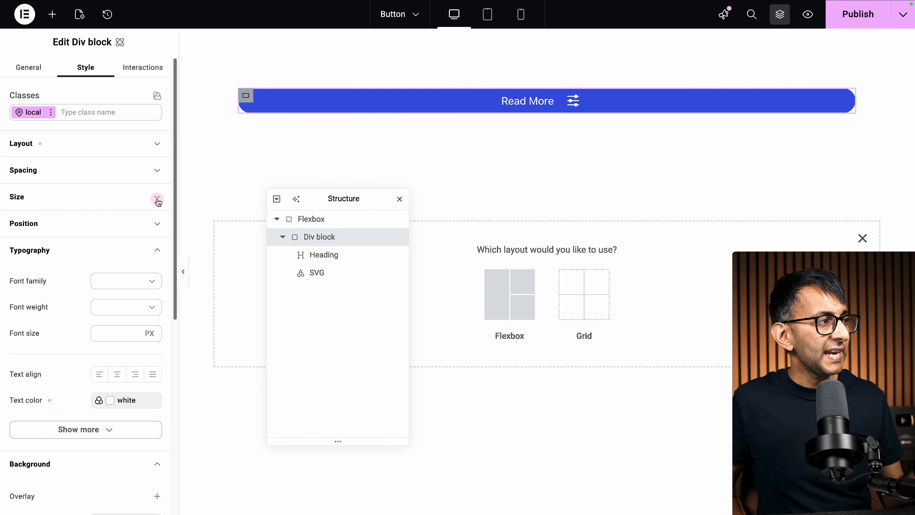
click(40, 242)
text(20)
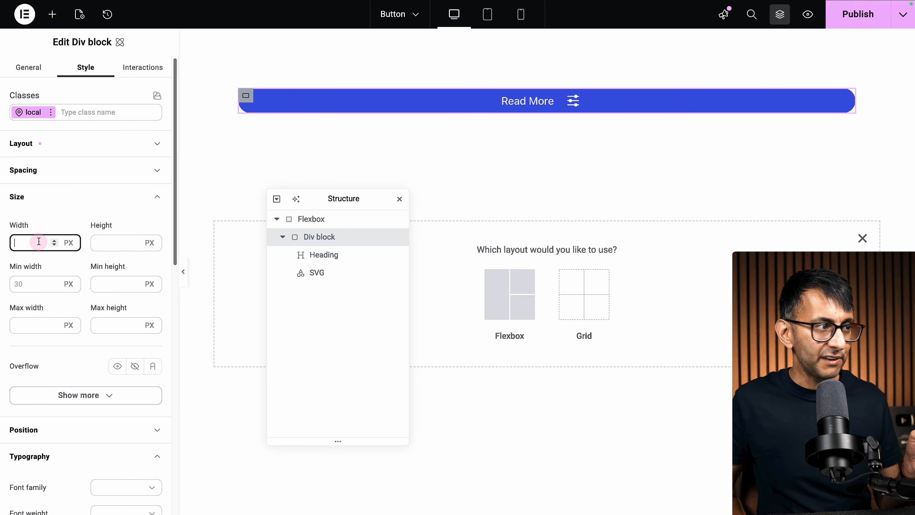
text(0)
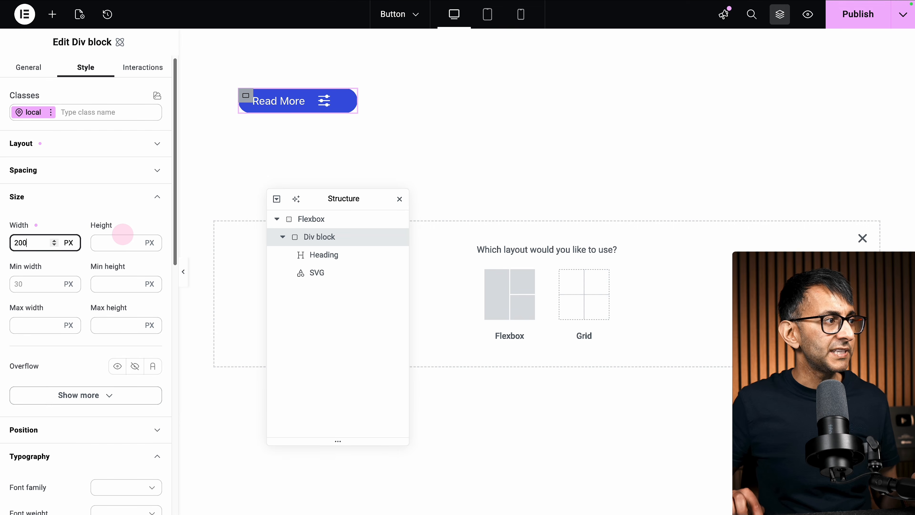
key(BackSpace)
key(BackSpace)
key(BackSpace)
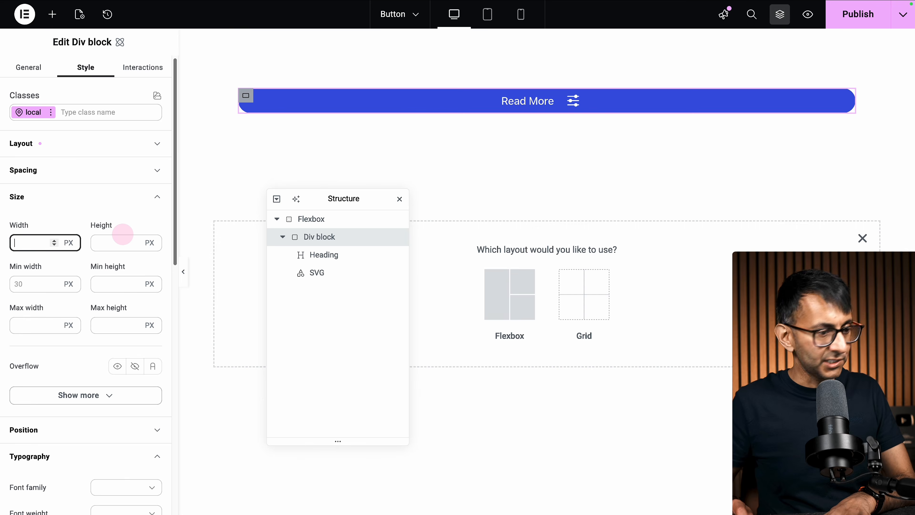
Set the width of the Div block to auto so the button fits its content.
text(150)
key(BackSpace)
key(BackSpace)
key(BackSpace)
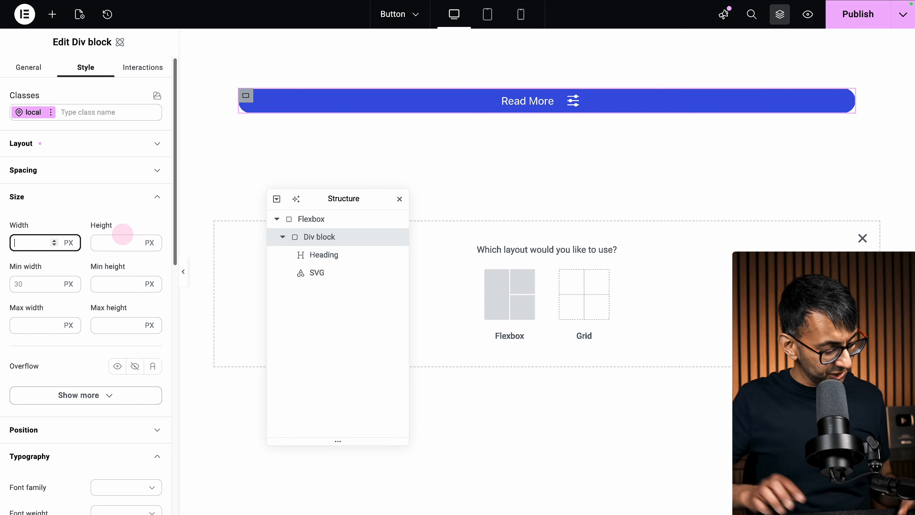
text(auto)
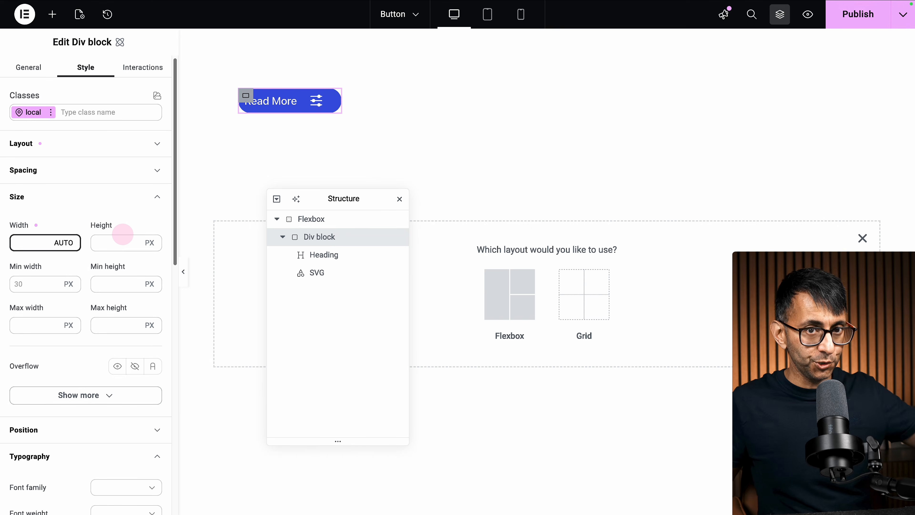
Unlink the Div block's padding, set top and bottom to 5 px and right and left to 20 px, and preview the button.
click(156, 180)
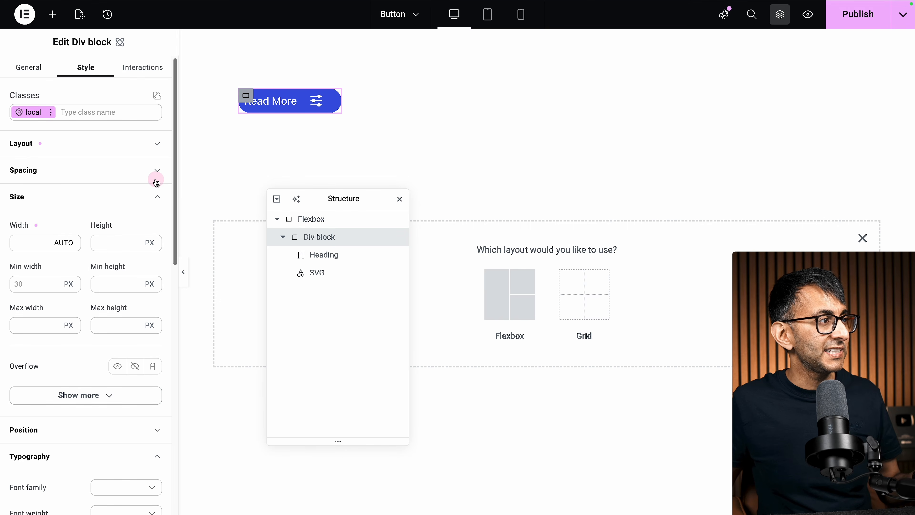
click(44, 364)
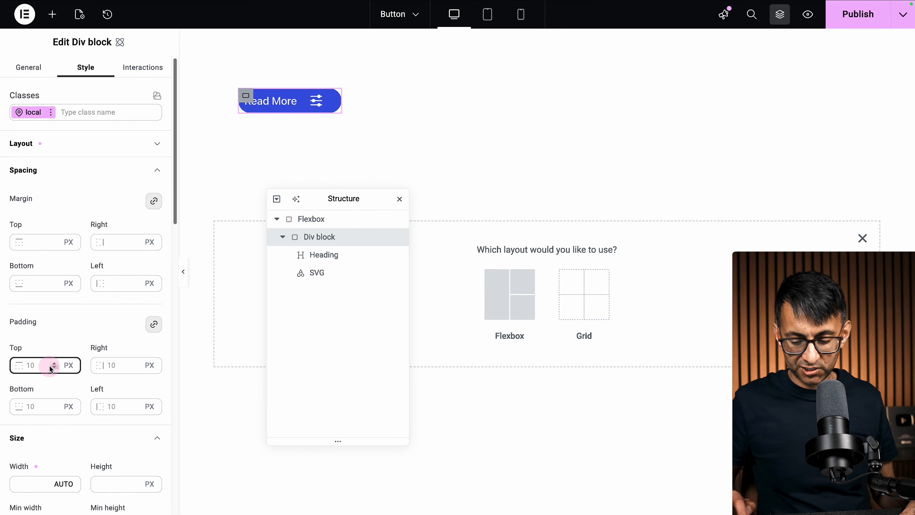
click(52, 368)
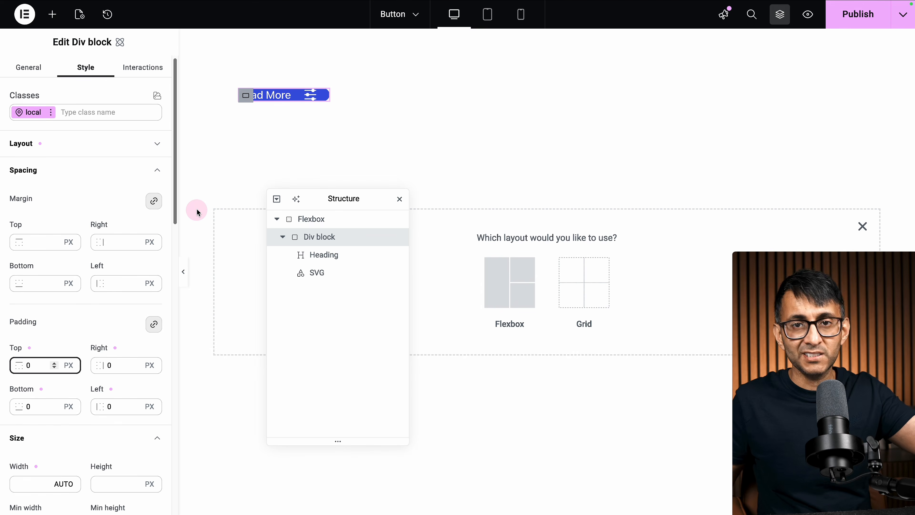
click(154, 324)
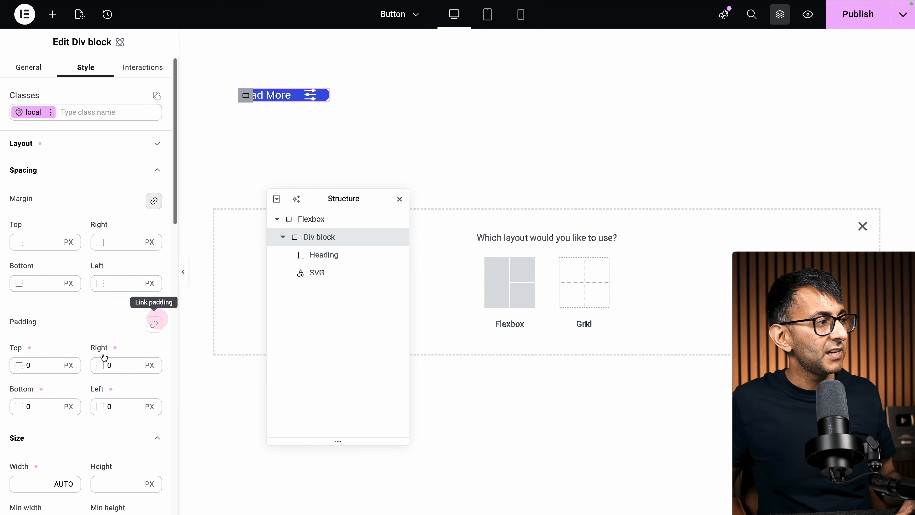
click(38, 367)
drag(39, 367, 24, 352)
text(5)
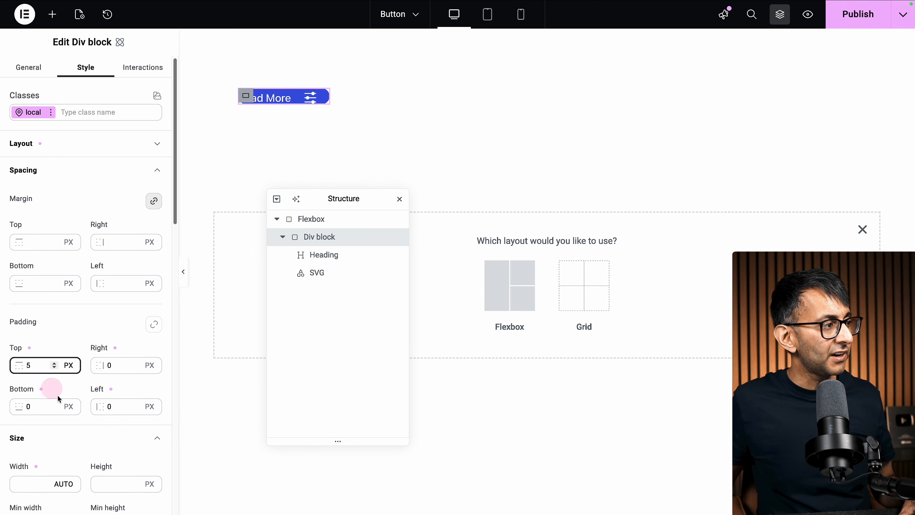
drag(116, 409, 97, 405)
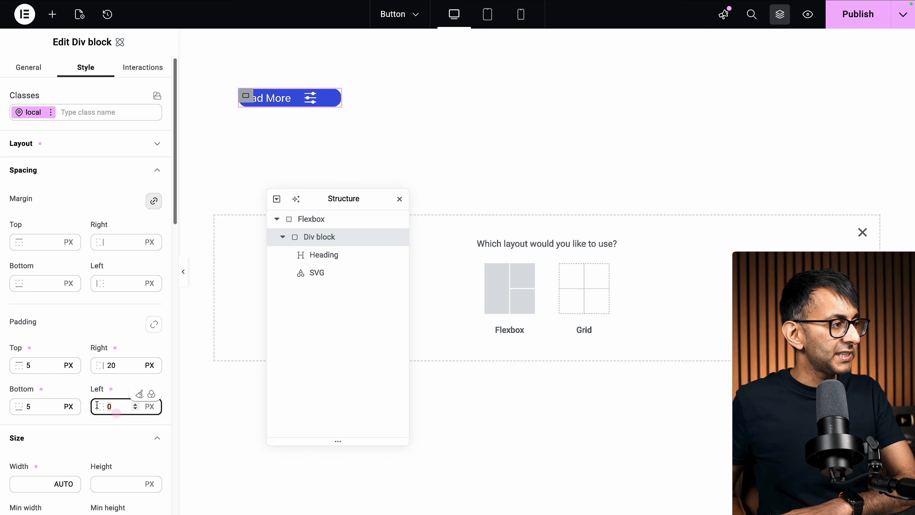
text(20)
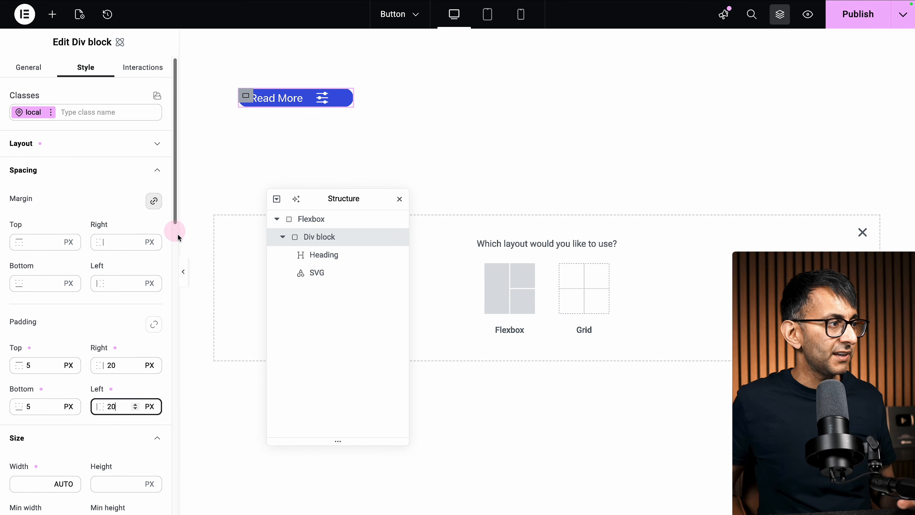
click(184, 275)
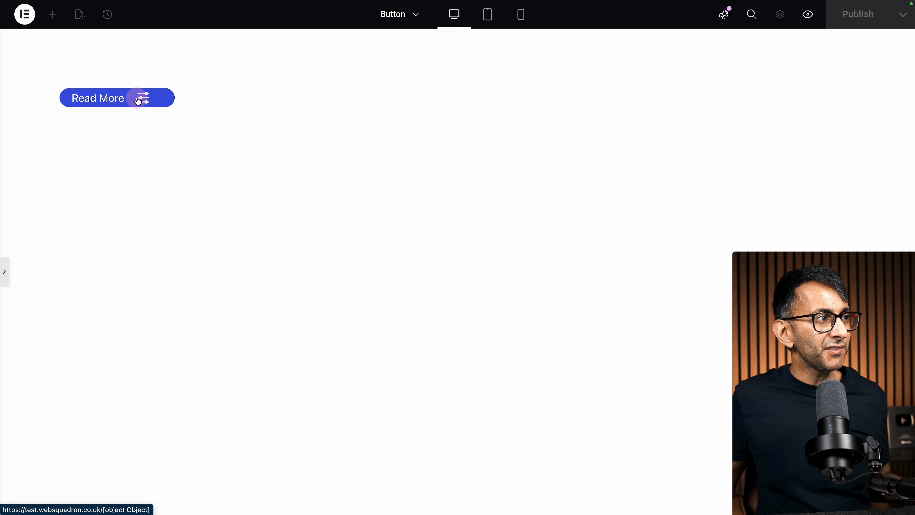
click(6, 270)
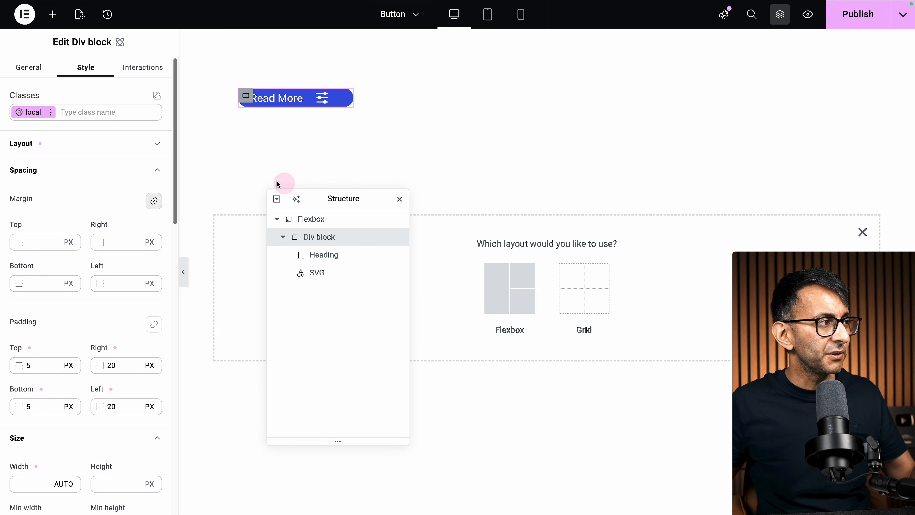
Set the Div block's background color in the hover state to the black color variable.
click(51, 113)
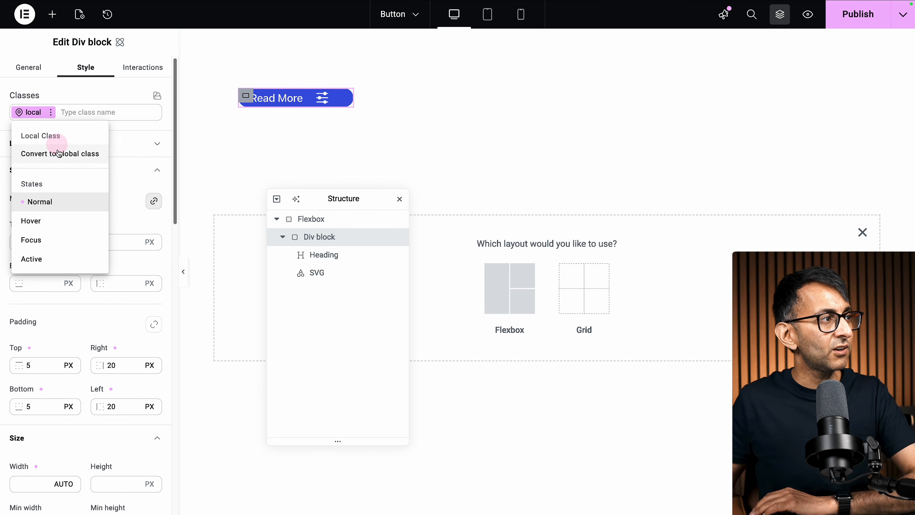
click(51, 227)
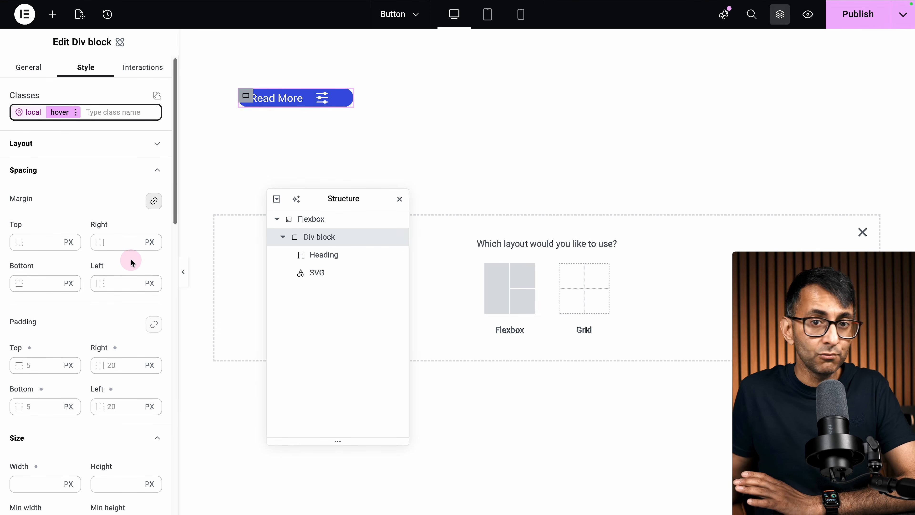
scroll(123, 276, down, 20)
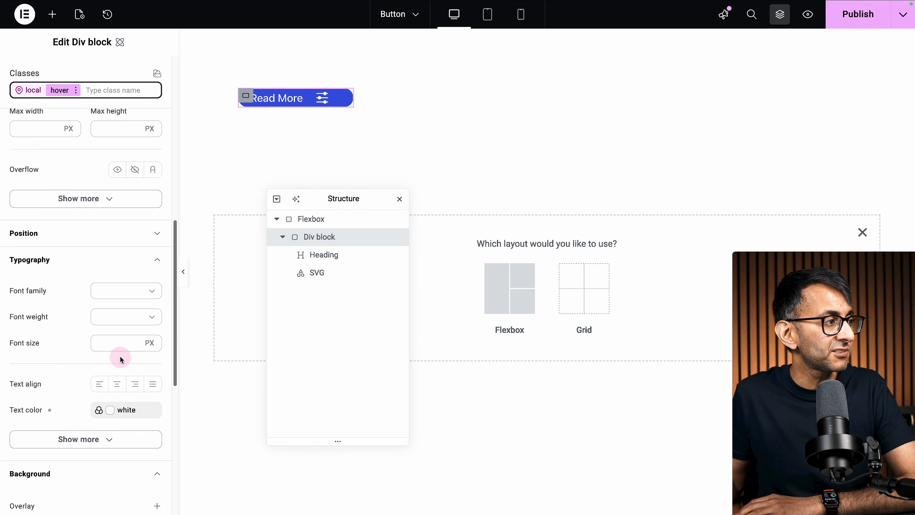
scroll(122, 362, down, 5)
click(107, 300)
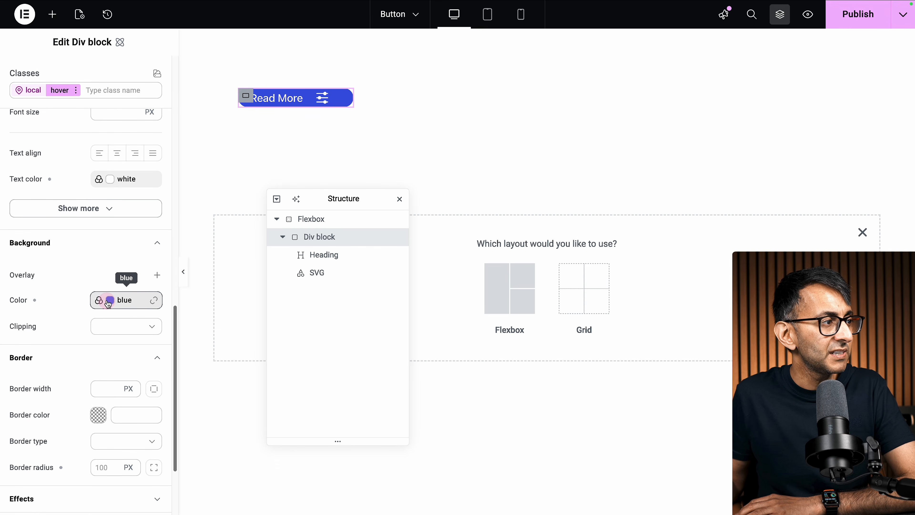
scroll(82, 377, down, 3)
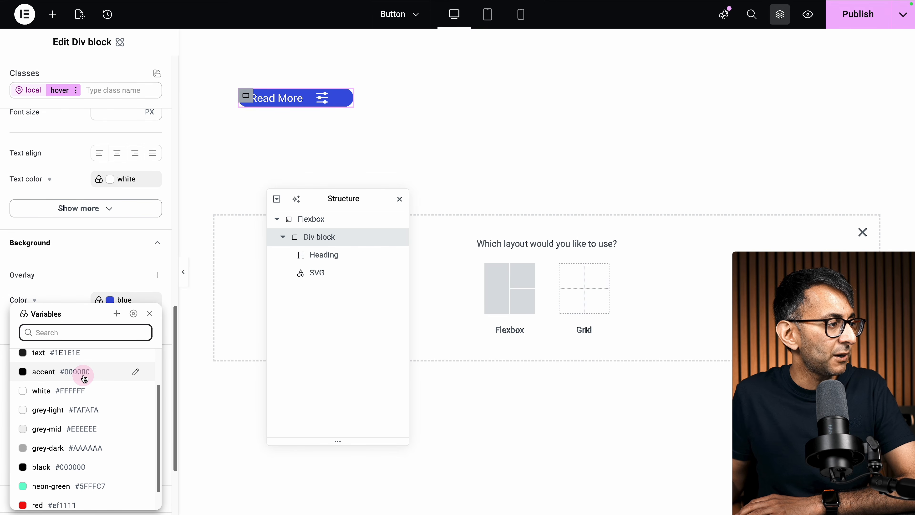
click(85, 466)
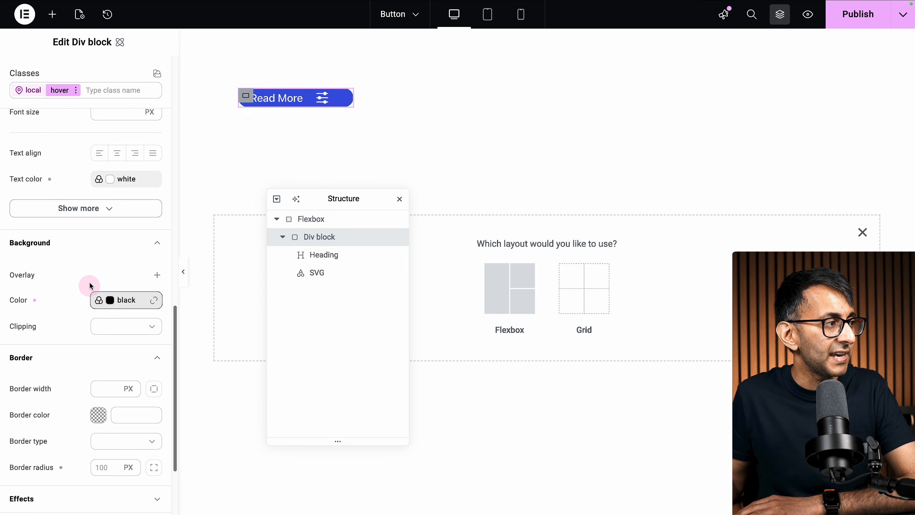